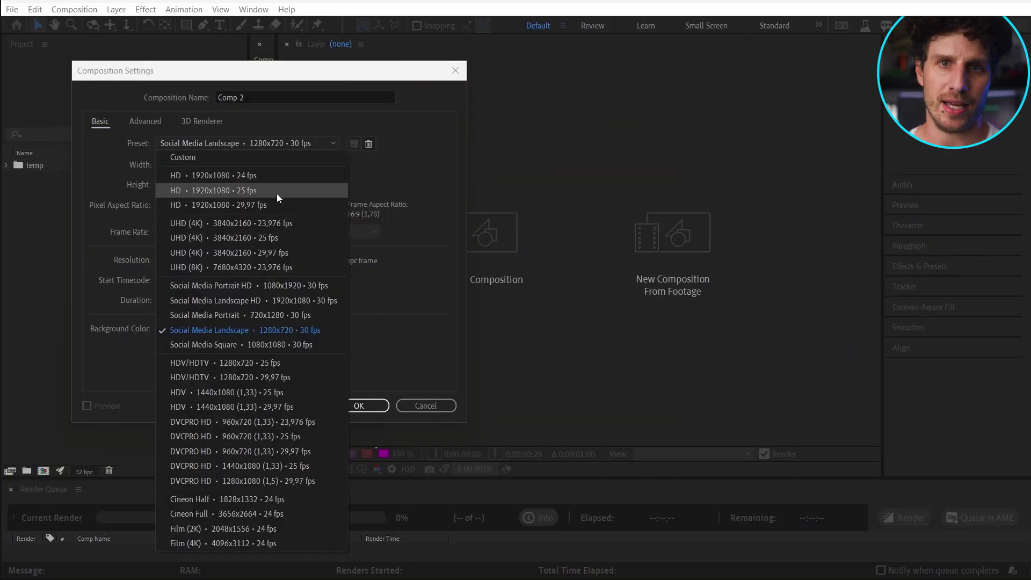
Step: Create an HD 1920x1080 25 fps composition and add a new white solid
left_click(205, 190)
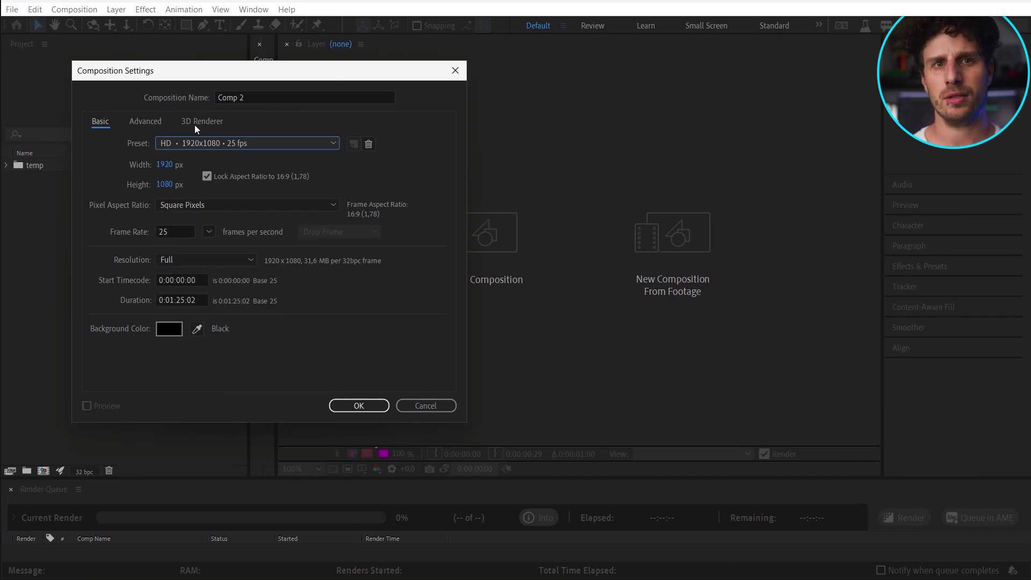
left_click(351, 410)
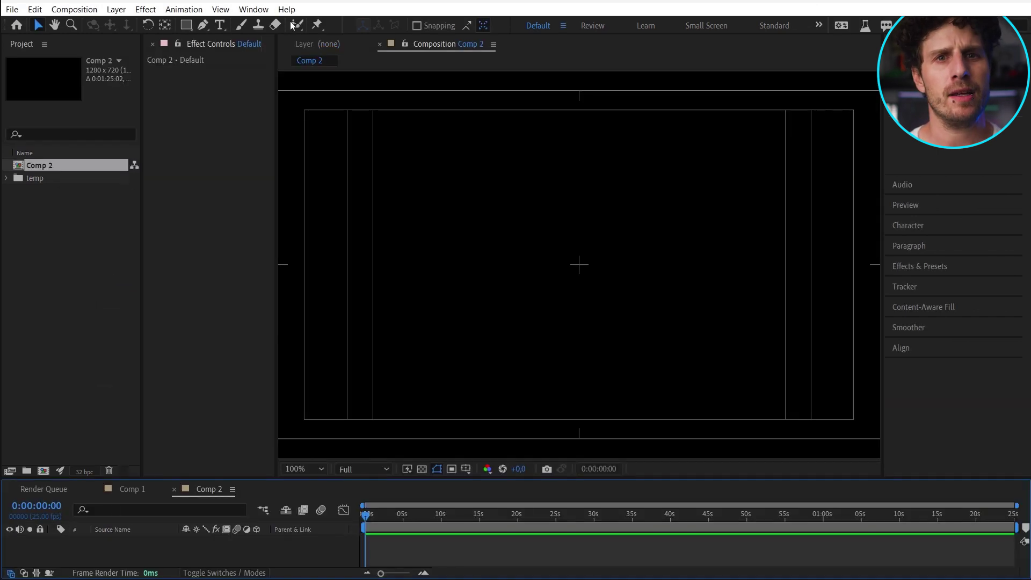
left_click(116, 9)
mouse_move(131, 25)
left_click(400, 36)
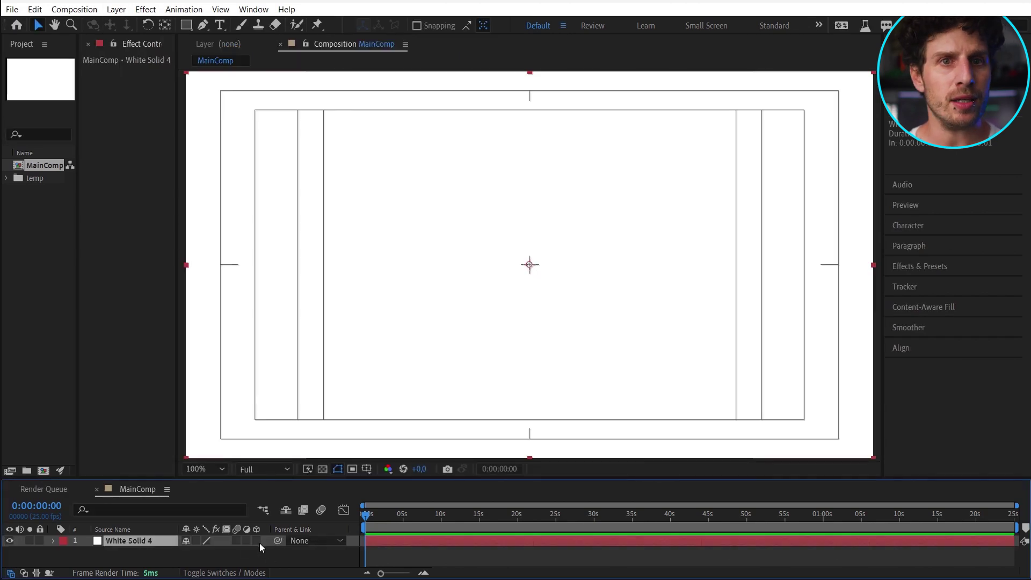
Step: Make the solid 3D, tilt it flat to about −75°, lower it and scale to 1191%
left_click(258, 540)
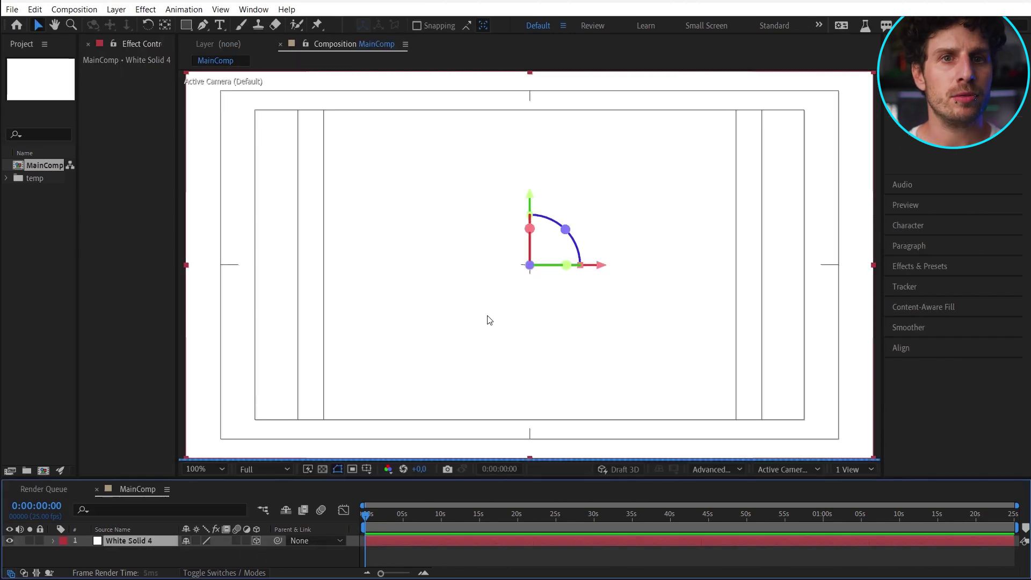
left_click_drag(529, 229, 529, 265)
left_click_drag(540, 199, 539, 302)
left_click_drag(242, 560, 252, 556)
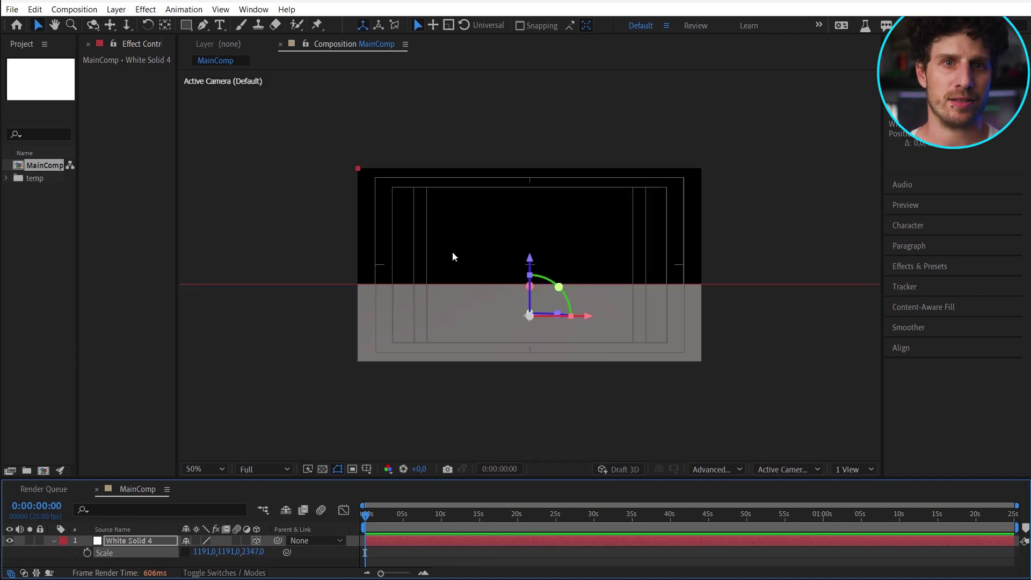
Step: Type '3D' in grey B0AEAE Bigbass lettering and enable the text layer's 3D switch
left_click(452, 251)
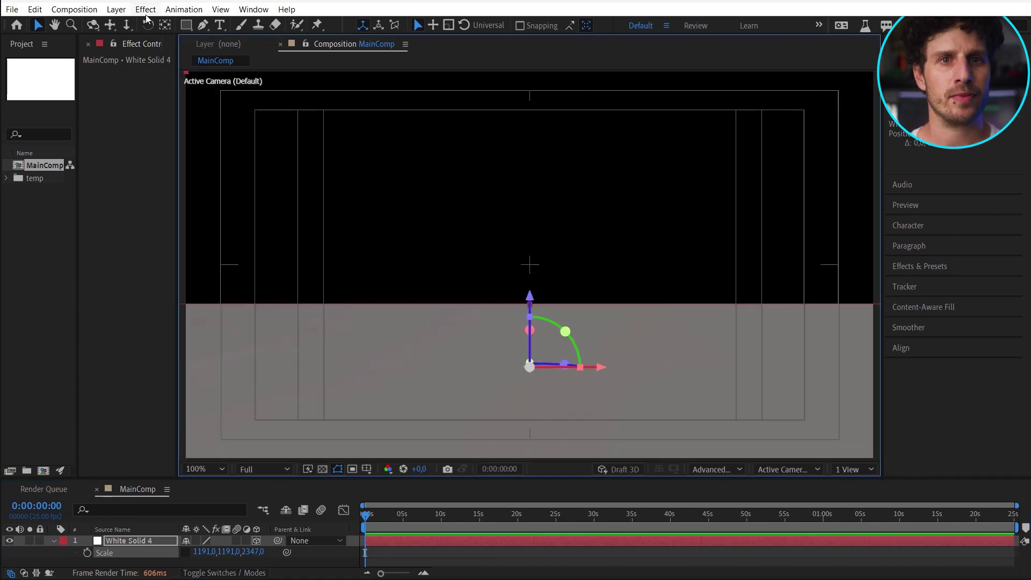
left_click(220, 26)
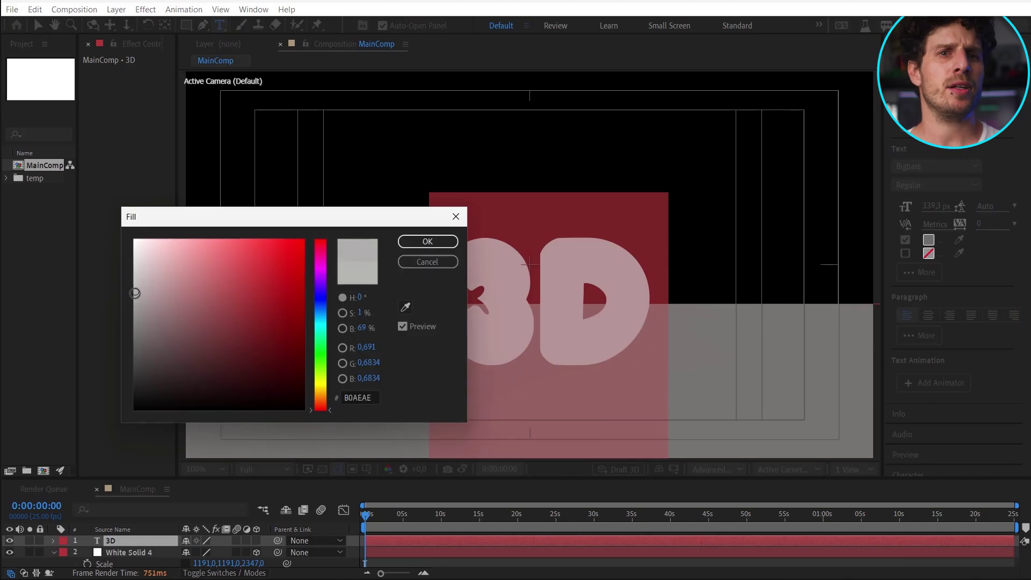
left_click(428, 241)
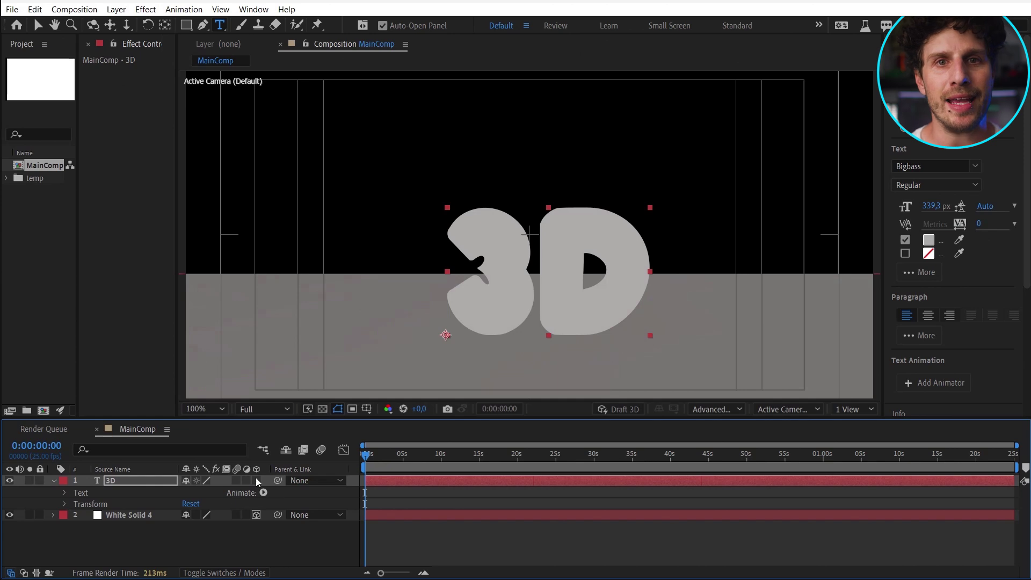
left_click(256, 480)
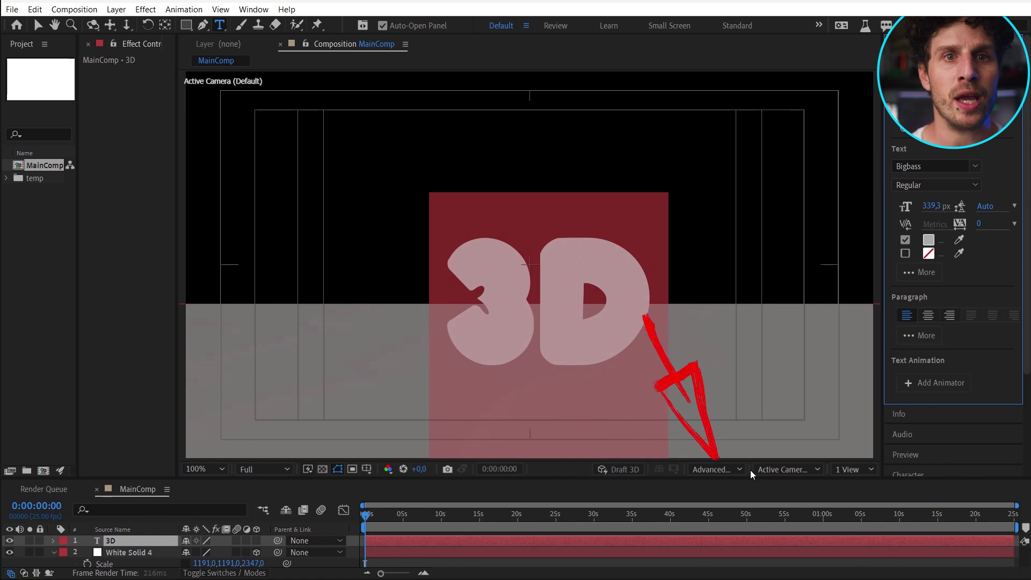
left_click(743, 467)
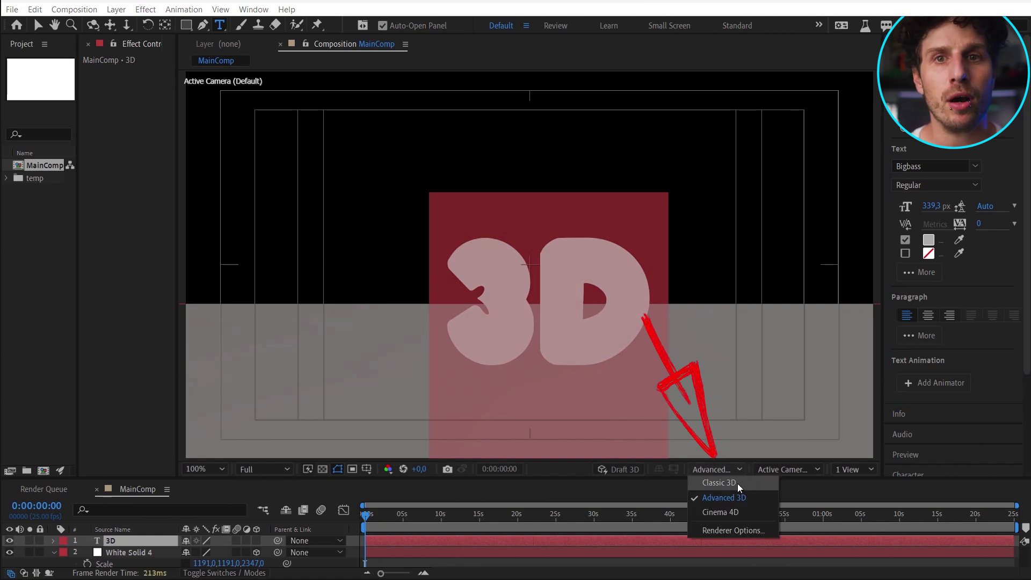
left_click(737, 483)
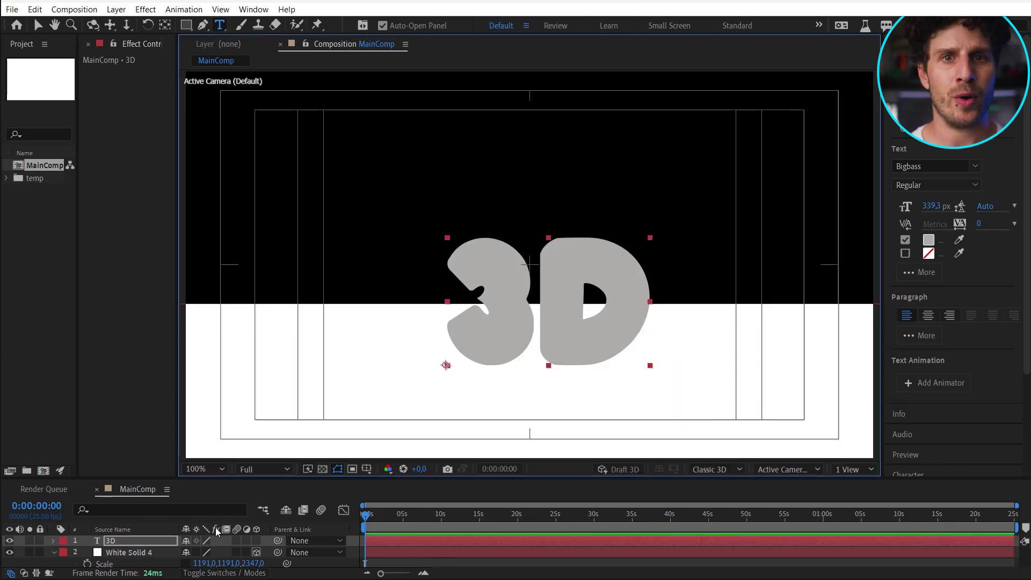
left_click(9, 541)
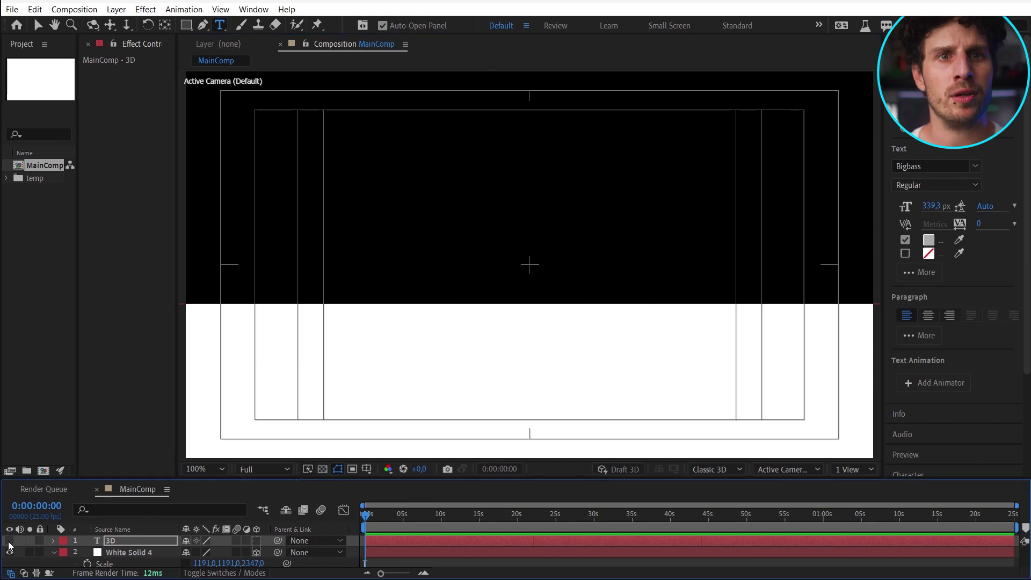
left_click(10, 541)
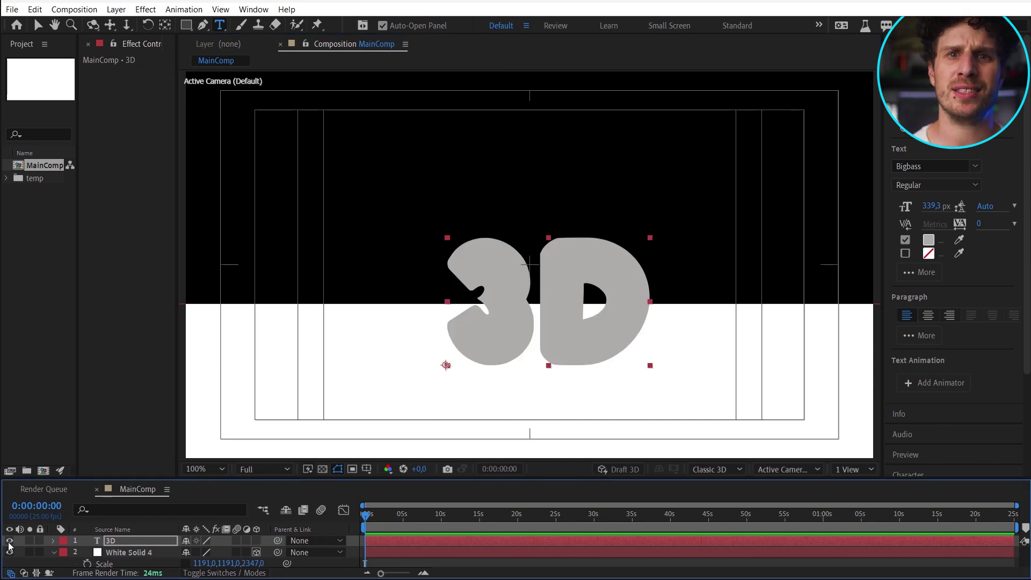
left_click(733, 475)
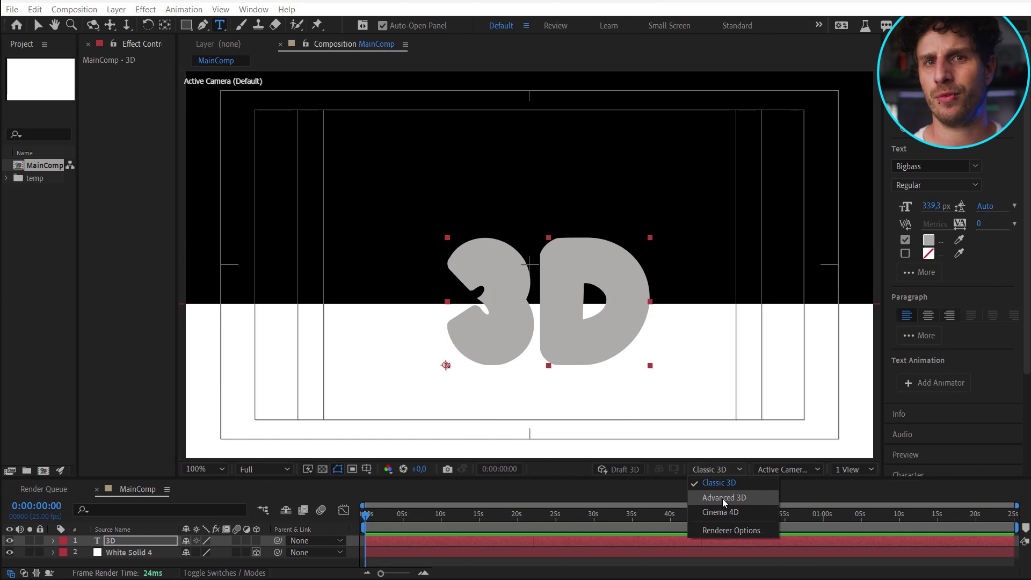
left_click(742, 499)
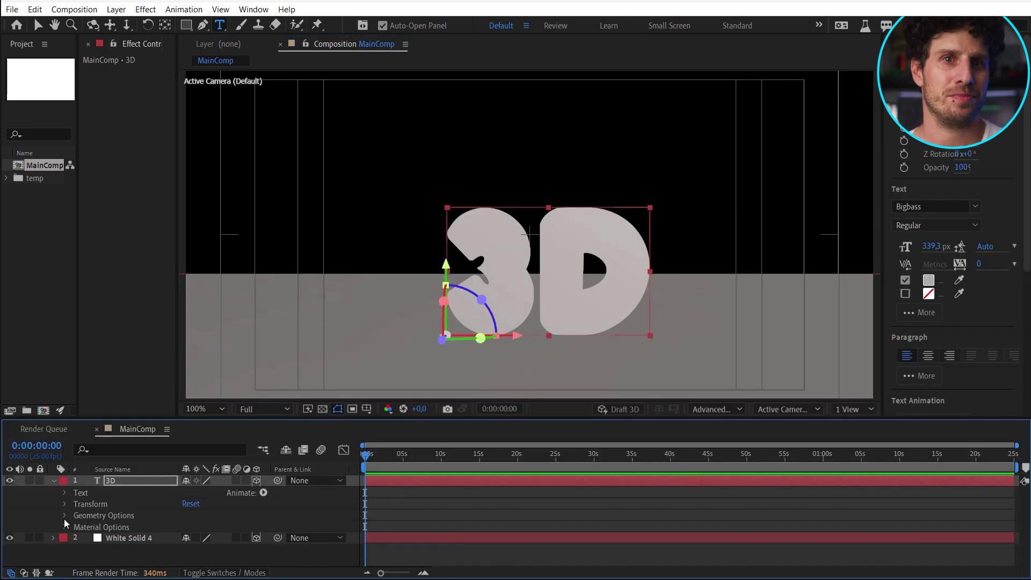
Step: Extrude the text to depth 133 with a 7.1 Concave bevel and rotate it slightly
left_click(64, 517)
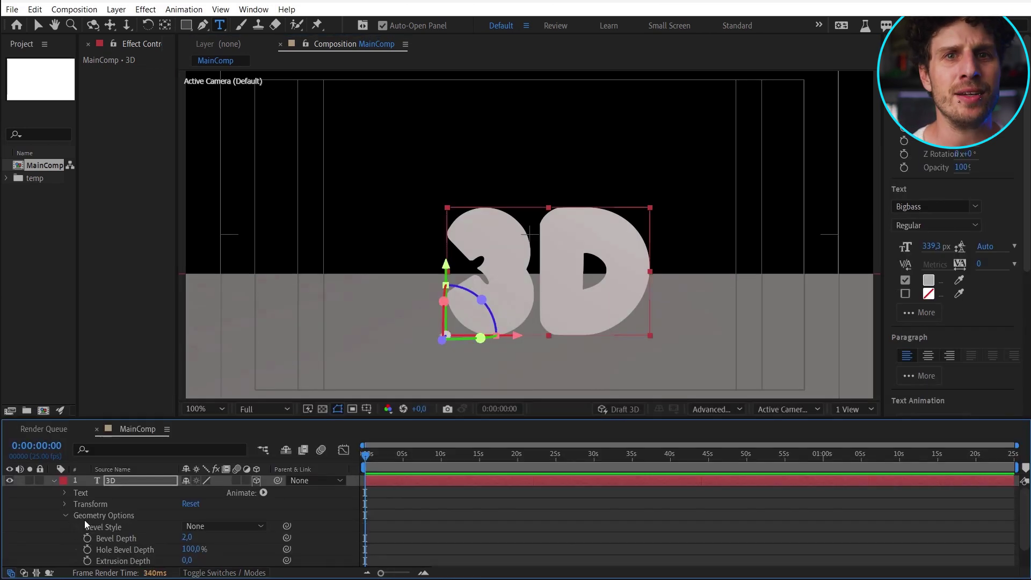
scroll(259, 532, "down", 2)
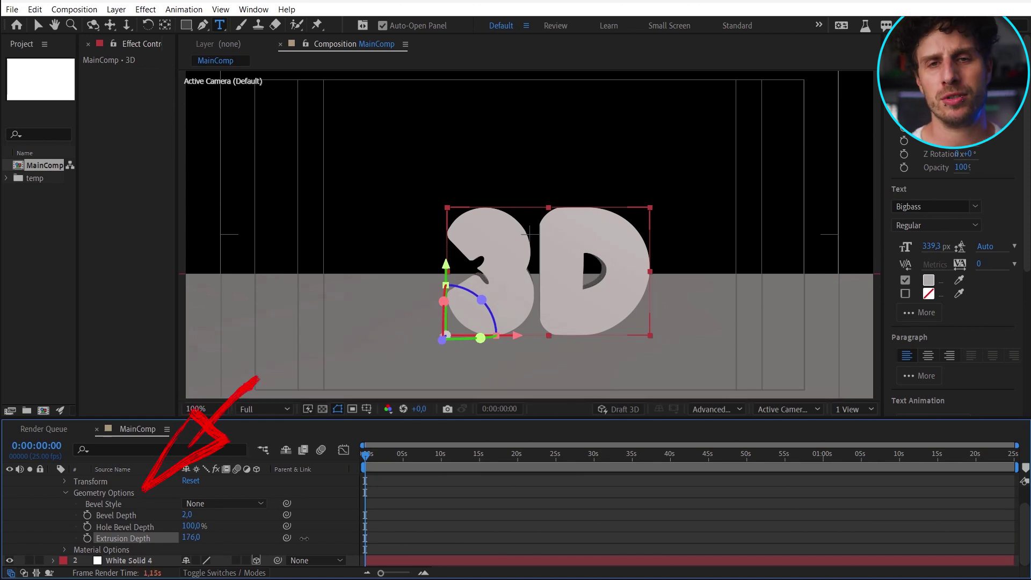
key("w")
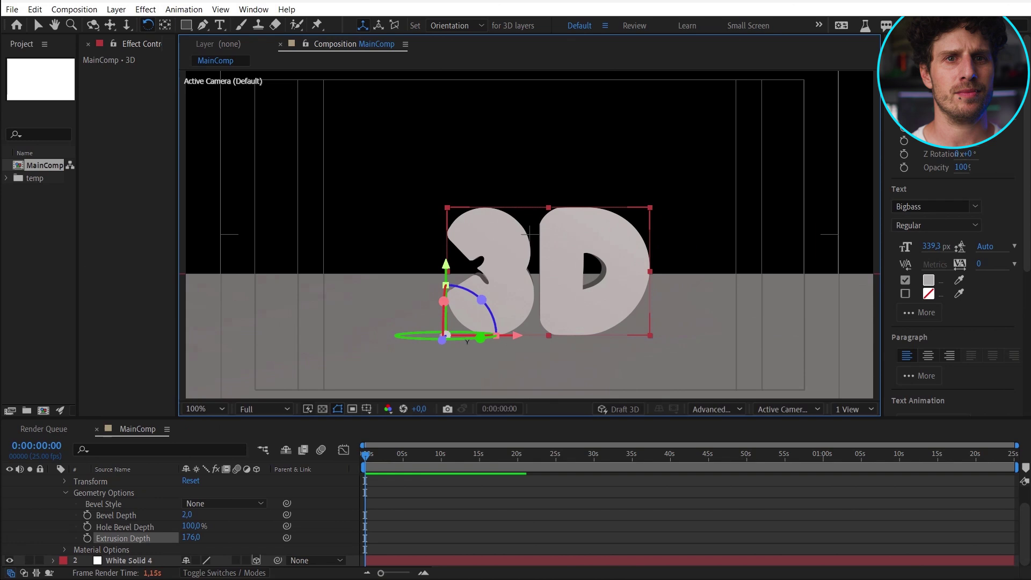
left_click_drag(473, 337, 446, 335)
left_click(223, 504)
left_click(199, 537)
left_click_drag(186, 515, 197, 516)
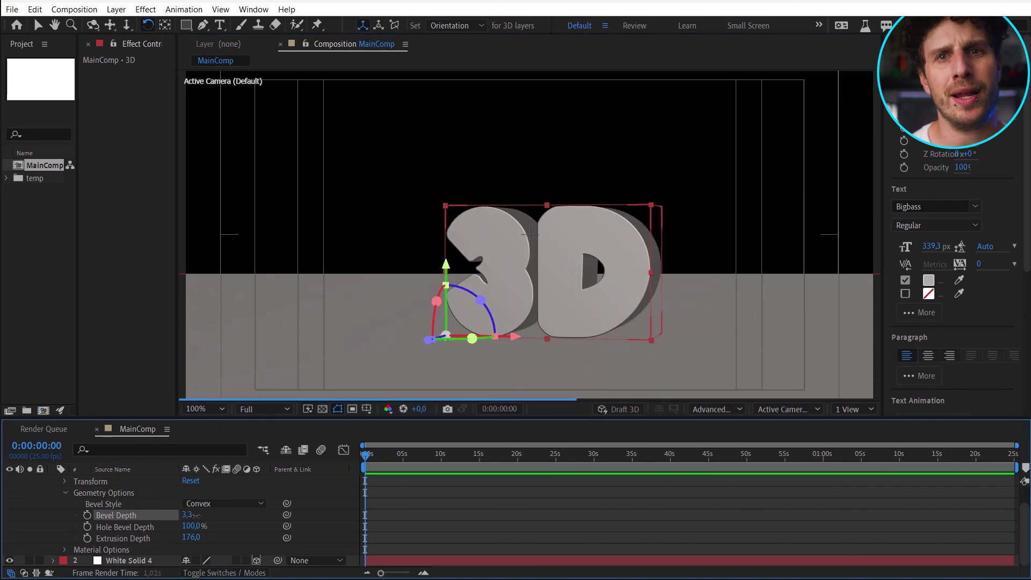
left_click(223, 504)
left_click(240, 526)
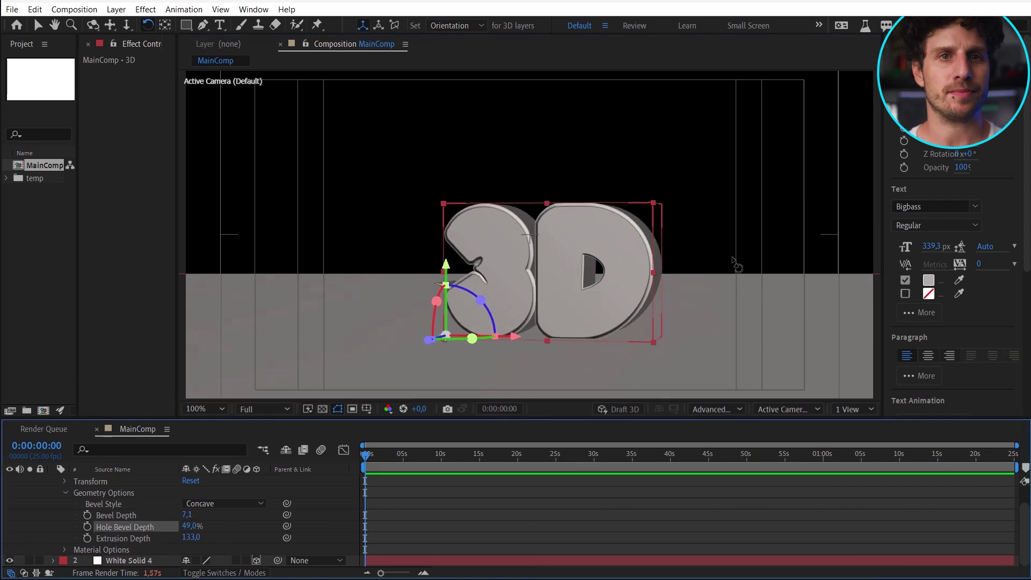
Step: Change the text's font to Spot in the Character panel
left_click(931, 207)
type("Bowlby")
key("Return")
key("v")
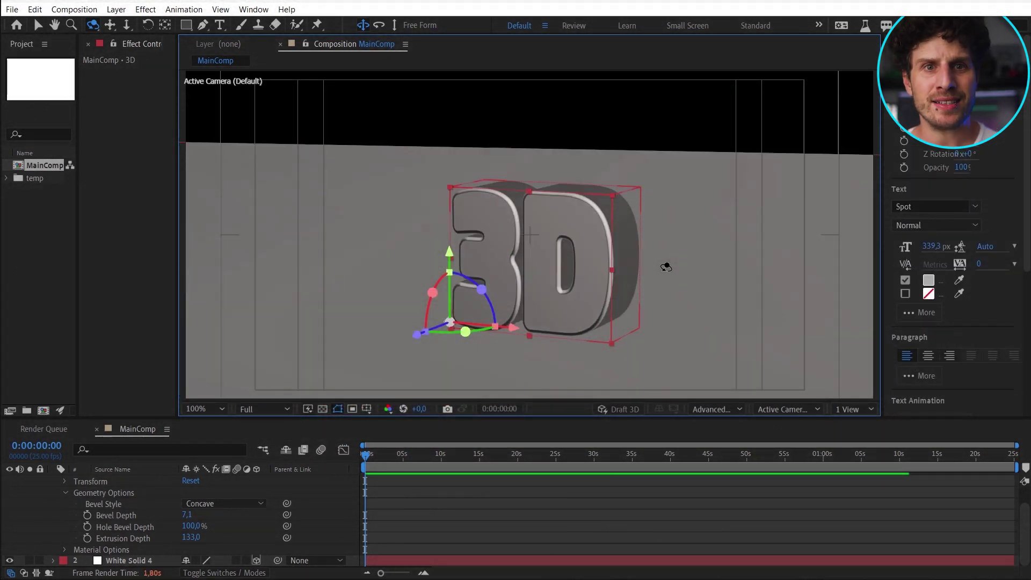
Step: Open the Advanced 3D Renderer Options from the Composition panel's renderer menu
left_click(740, 409)
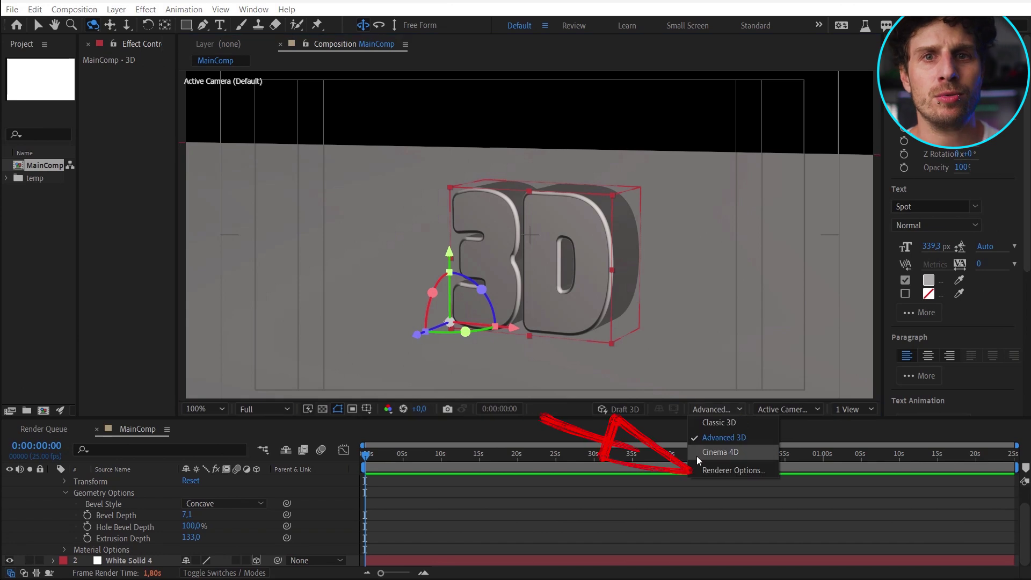
left_click(716, 472)
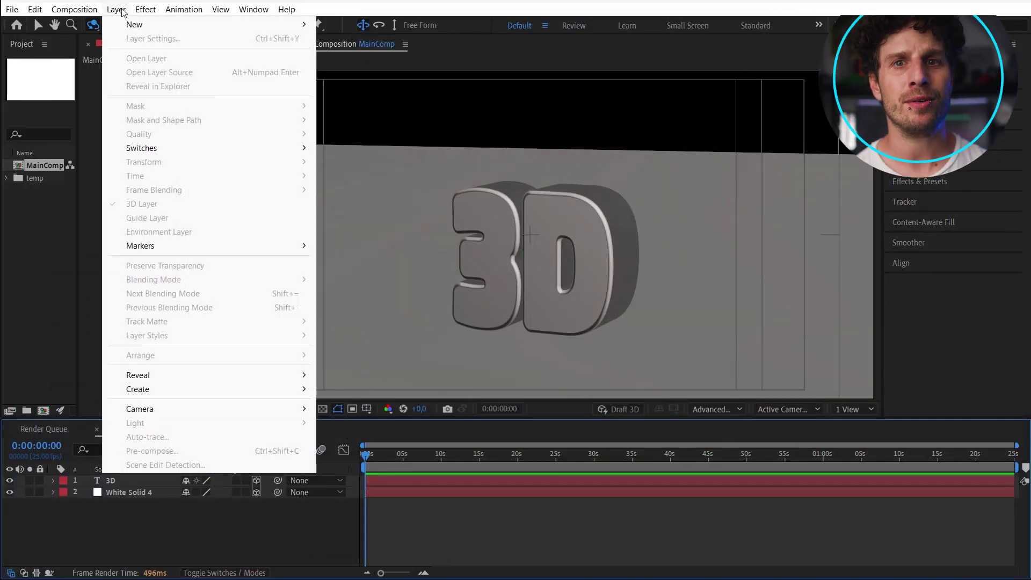
Step: Add an Environment light at 100% intensity with Casts Shadows enabled
mouse_move(244, 29)
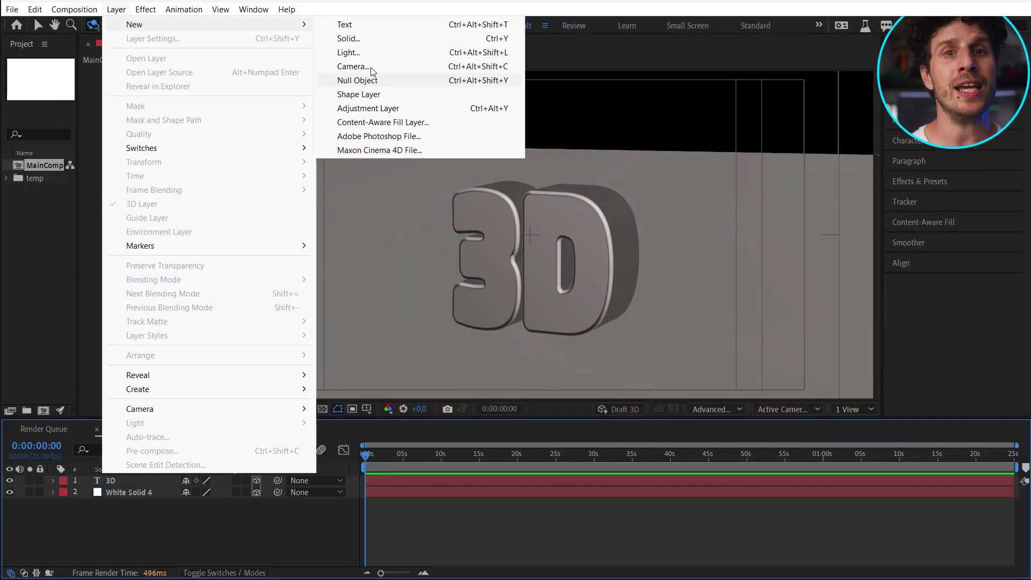
left_click(349, 53)
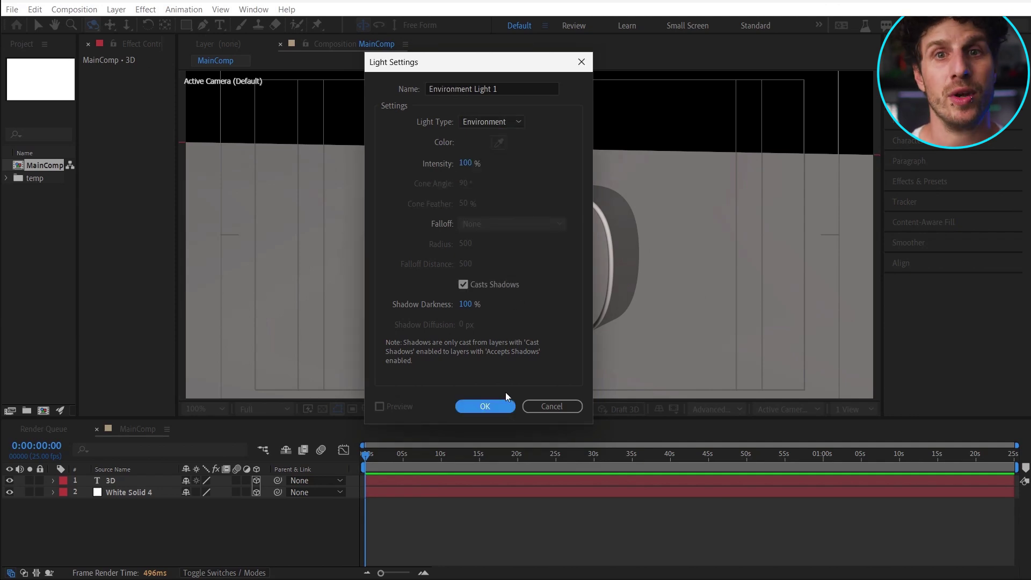
left_click(485, 406)
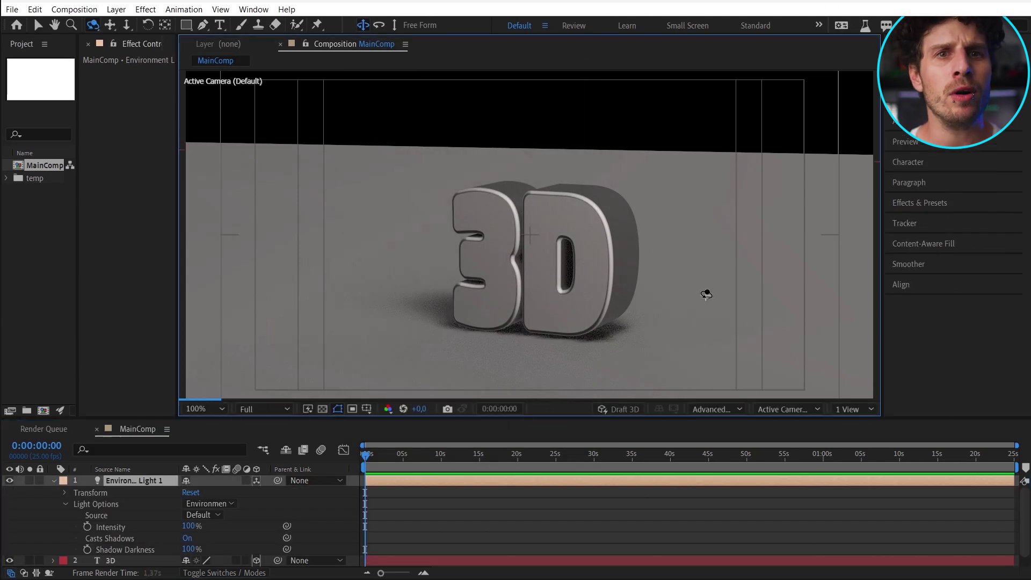
Step: Raise the Advanced 3D Render Quality from 45 to 122
left_click(736, 411)
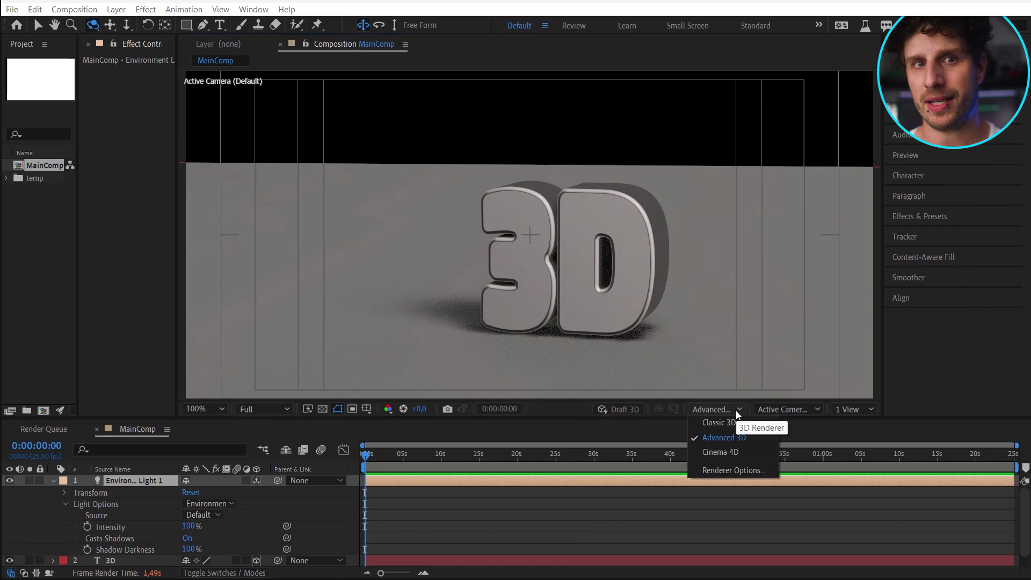
left_click(740, 469)
left_click_drag(829, 77, 775, 64)
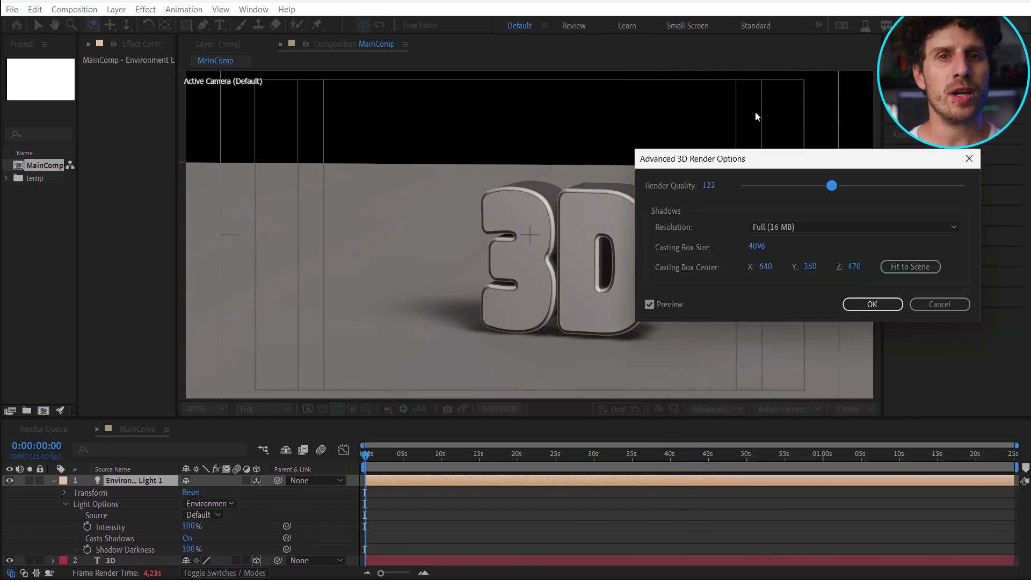
left_click(829, 260)
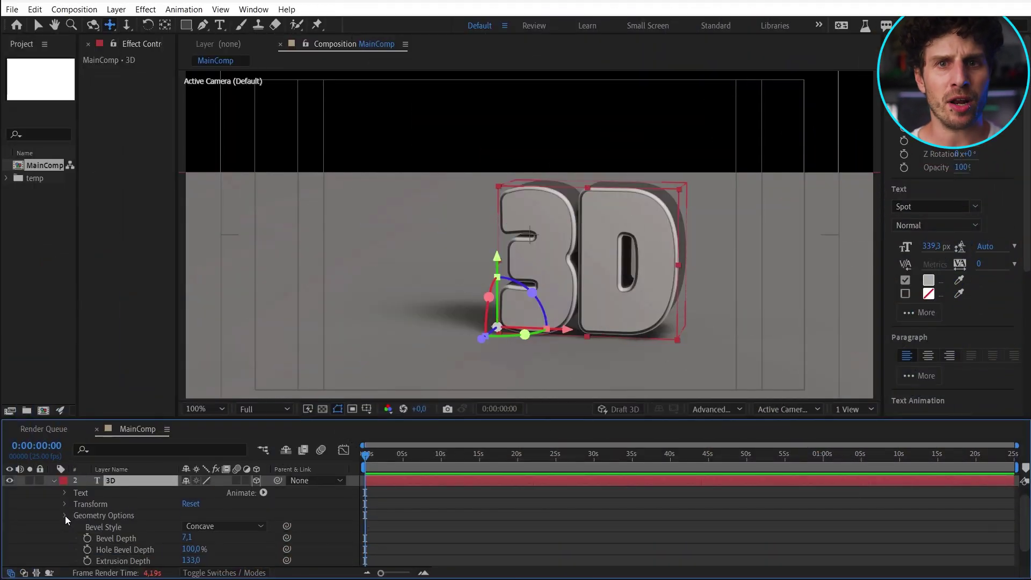
Step: Set the text's Metal, Specular Intensity and Specular Shininess material options to 100%
left_click(65, 516)
left_click(62, 540)
scroll(195, 523, "down", 2)
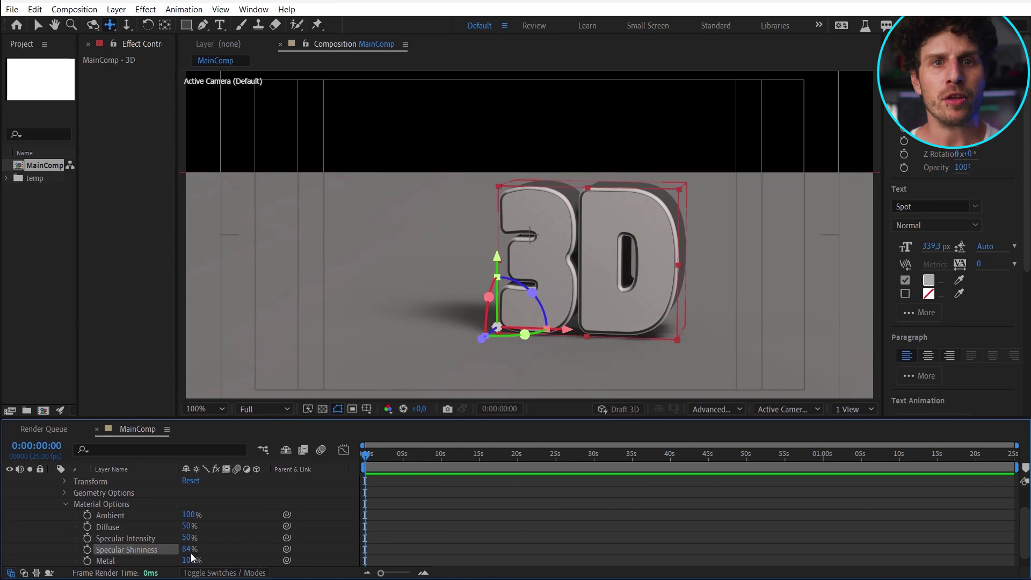
key("Return")
key("c")
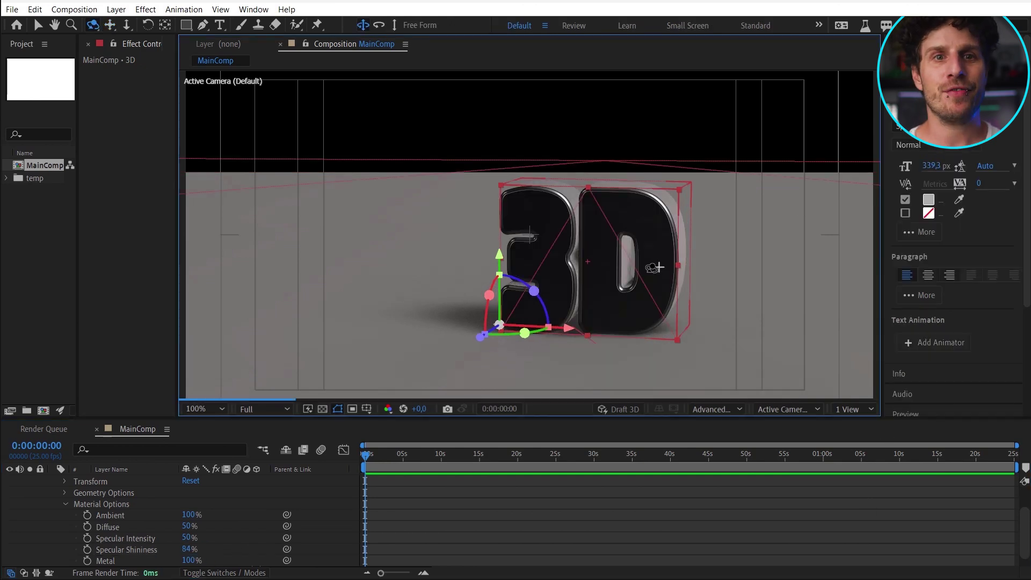
key("c")
key("c")
scroll(612, 268, "up", 3)
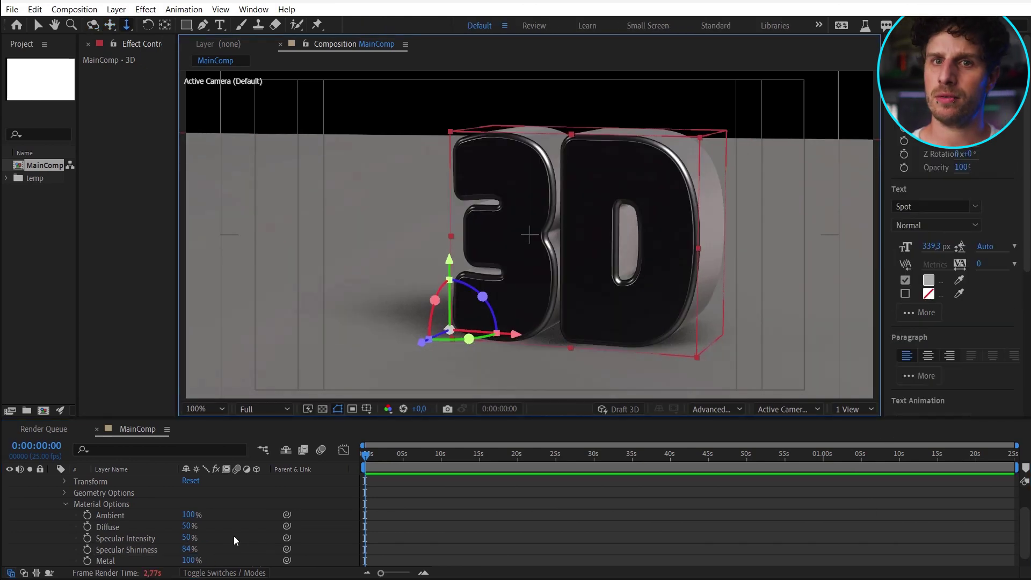
left_click(204, 563)
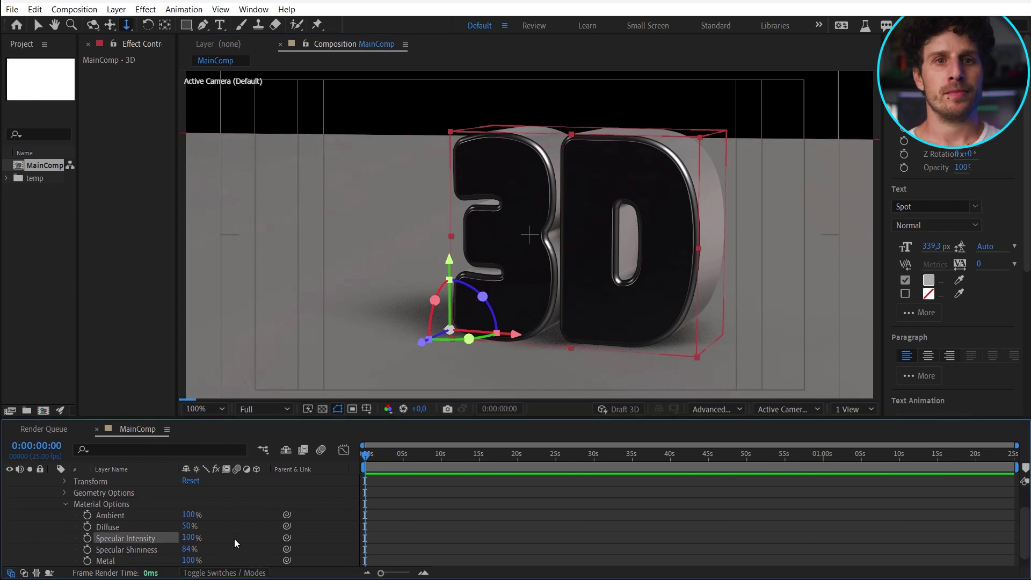
key("ctrl+z")
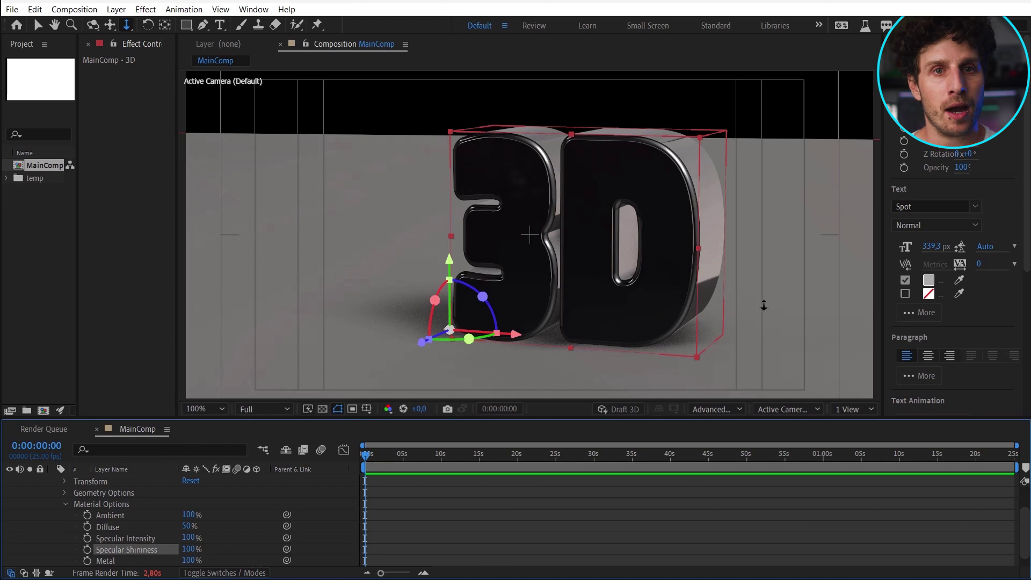
Step: Select Environment Light 1, expand its Light Options and check the Source choices
left_click(724, 518)
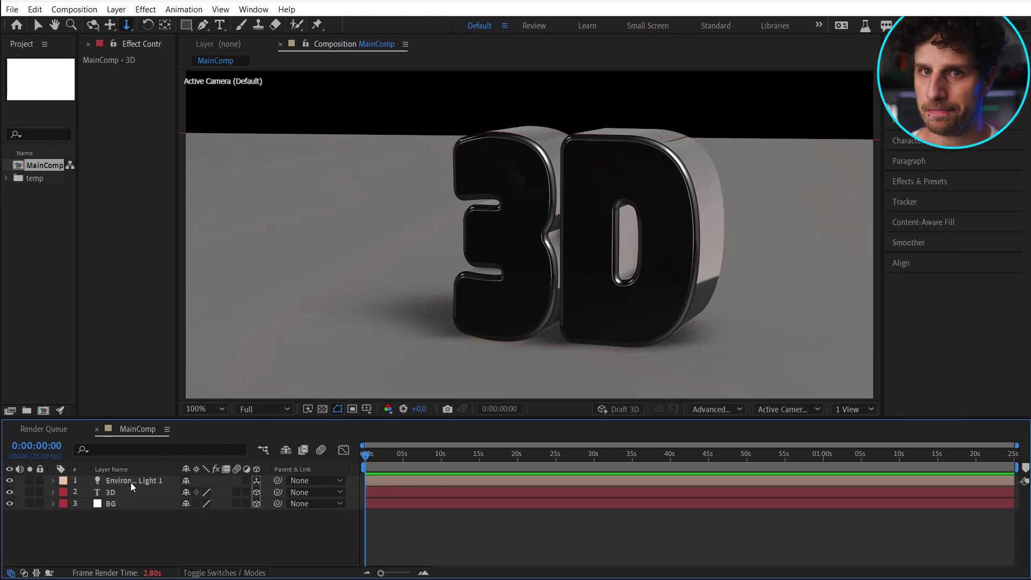
left_click(152, 480)
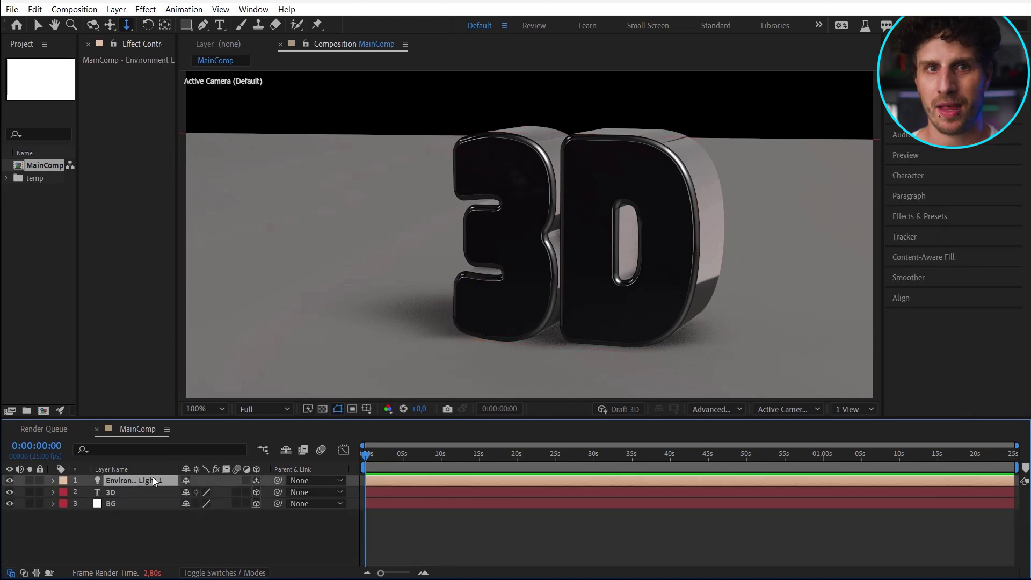
left_click(53, 481)
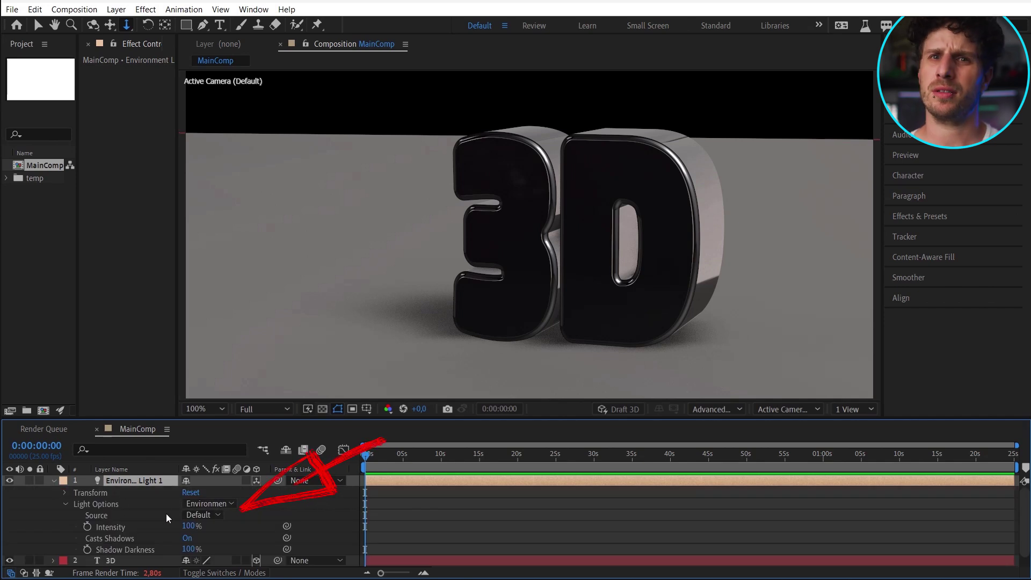
left_click(218, 514)
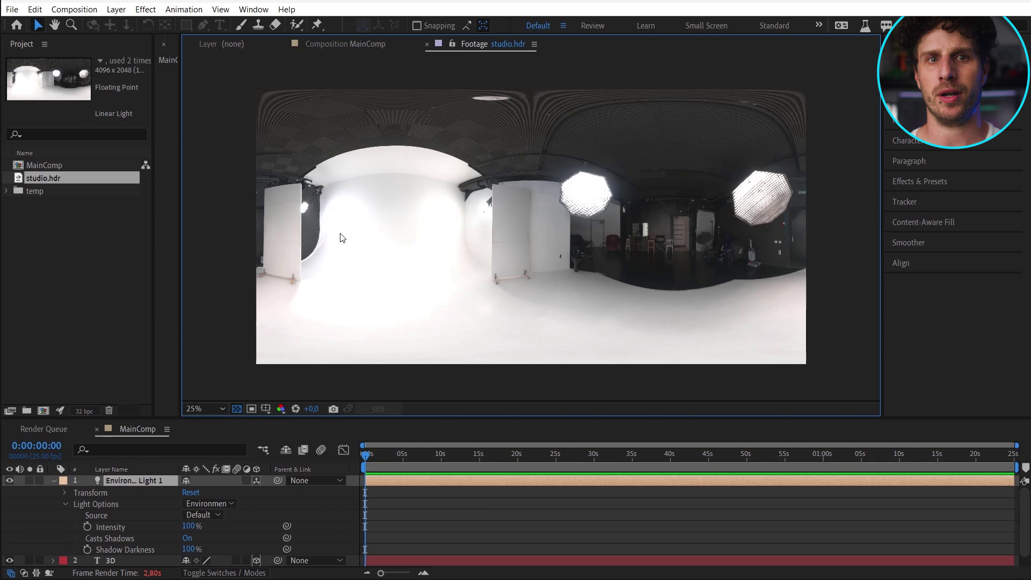
Step: Fit studio.hdr in an enlarged viewer and scrub its exposure brighter, then darker
left_click(215, 410)
left_click(221, 427)
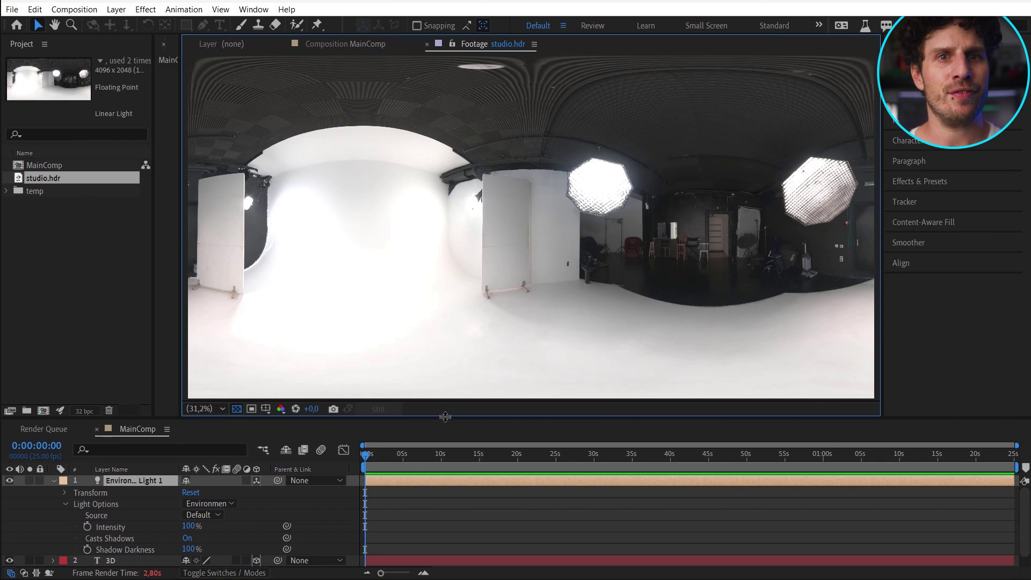
left_click_drag(445, 416, 444, 443)
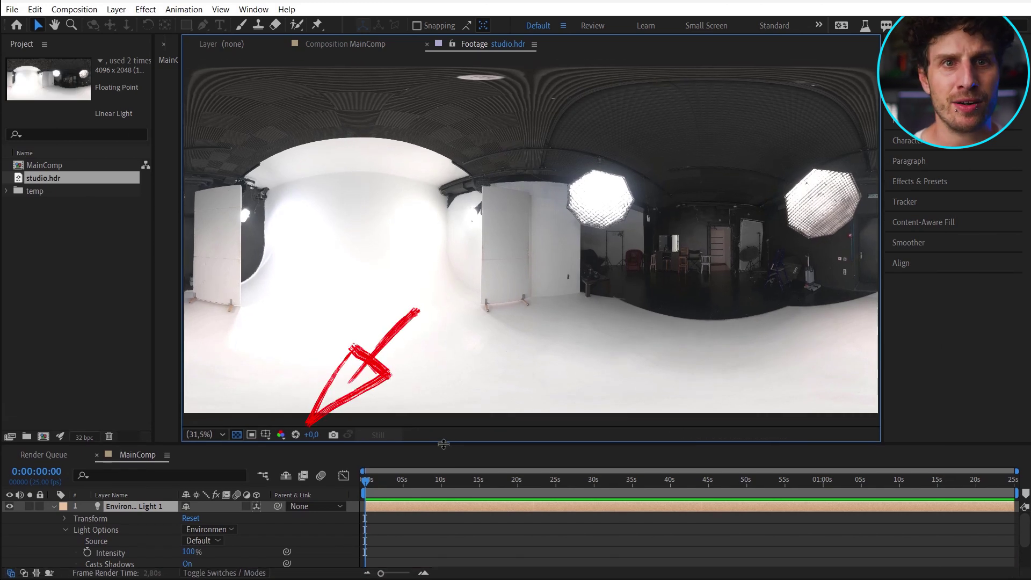
left_click_drag(314, 435, 192, 457)
left_click_drag(294, 437, 225, 459)
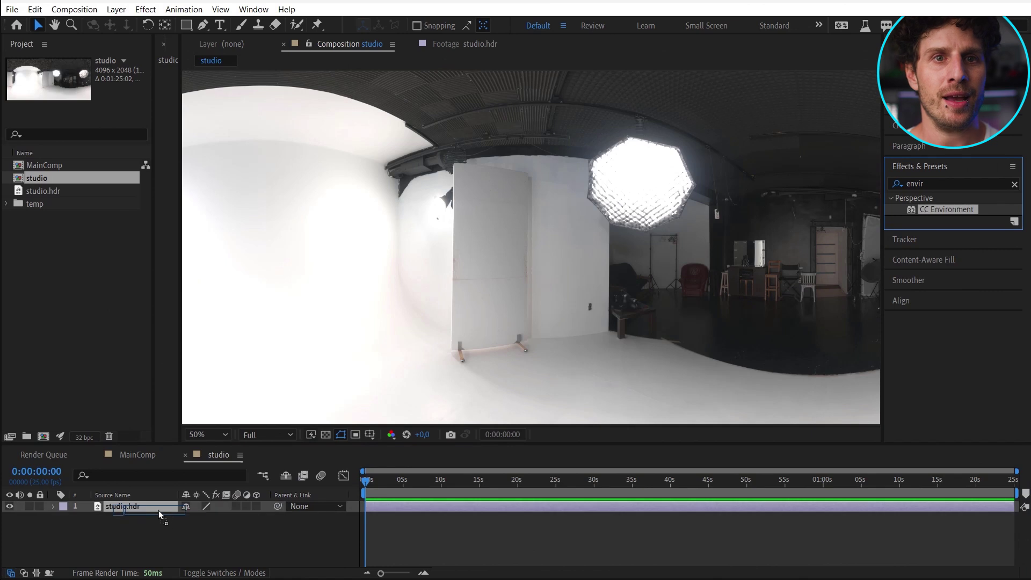
Step: Add a camera to the studio comp and orbit it around the HDR environment
left_click(116, 9)
mouse_move(215, 24)
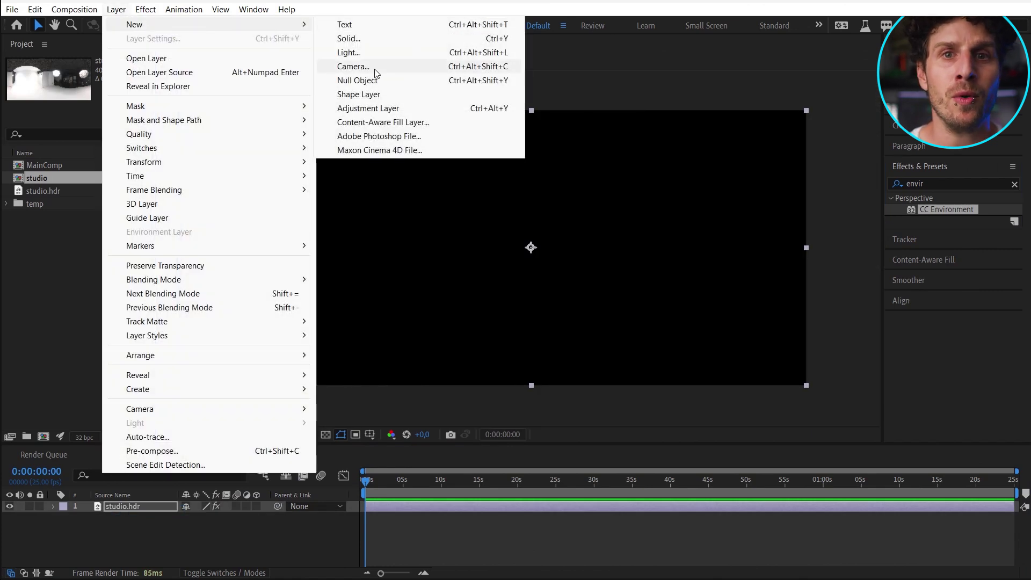
left_click(354, 66)
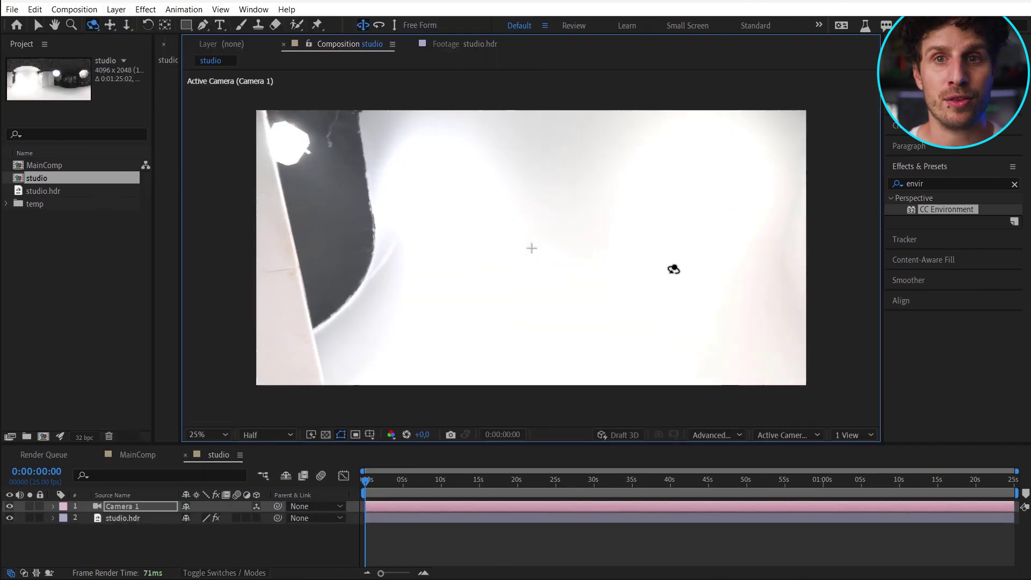
left_click_drag(667, 271, 753, 245)
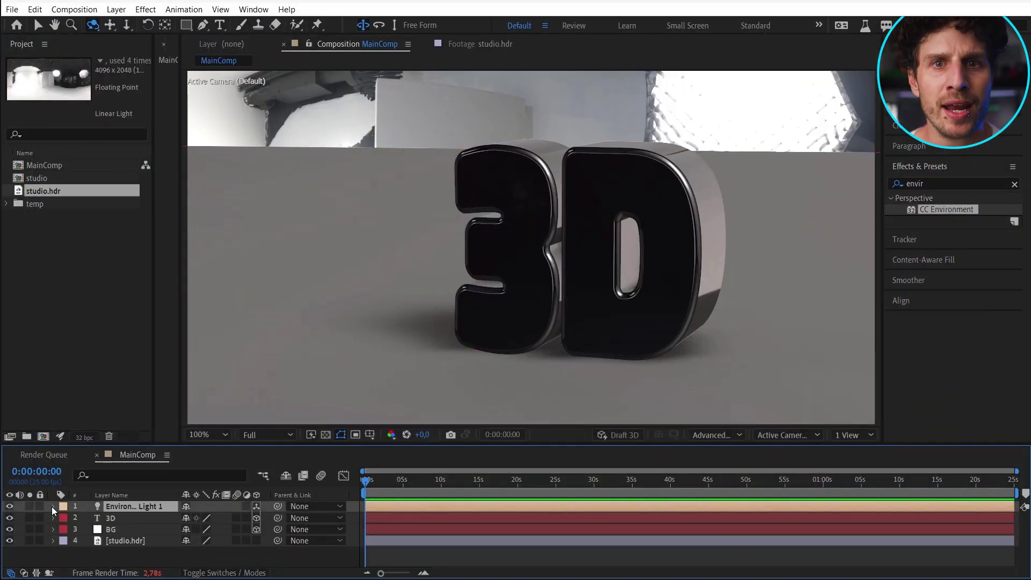
Step: Set Environment Light 1's source to studio.hdr and orbit to check the text's reflections
left_click(51, 507)
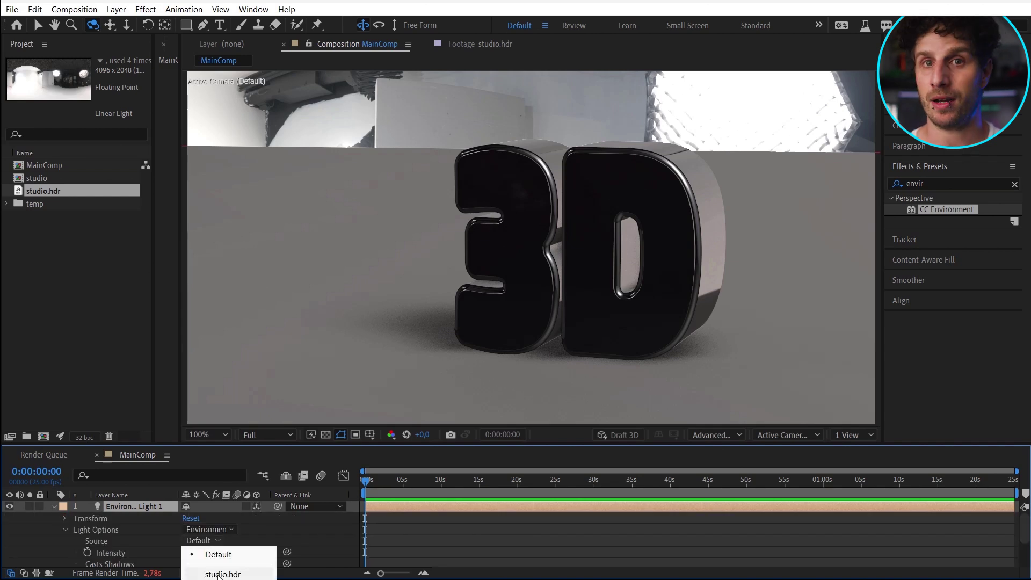
left_click(222, 574)
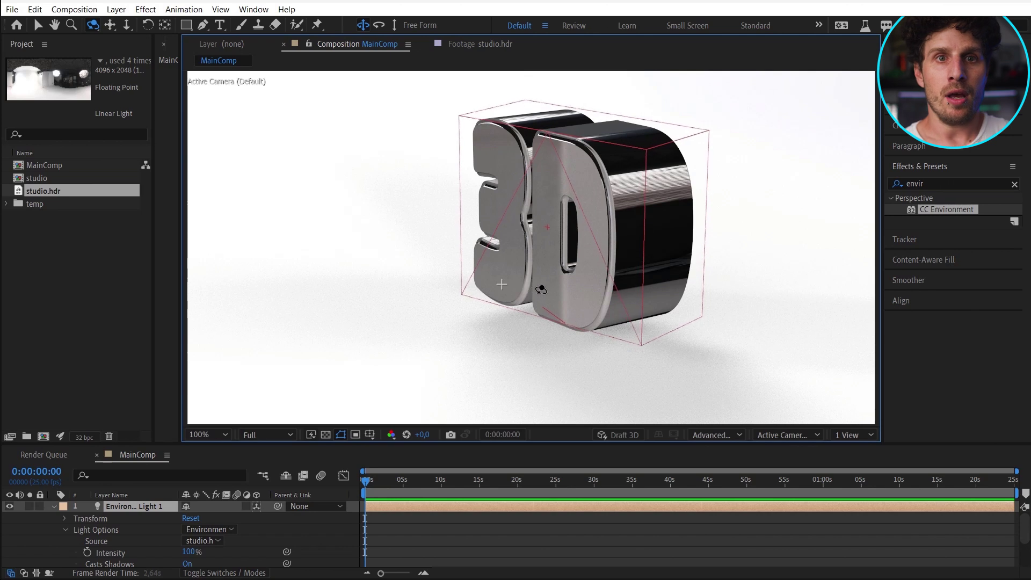
left_click_drag(639, 253, 680, 256)
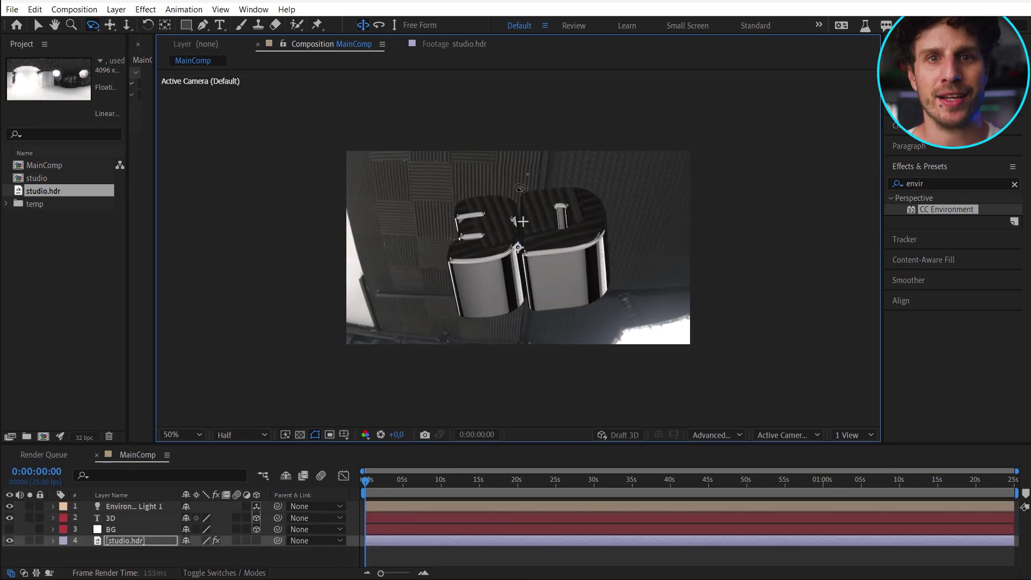
Step: Orbit the camera around the 3D letters against the evening sun backdrop
left_click_drag(532, 269, 471, 225)
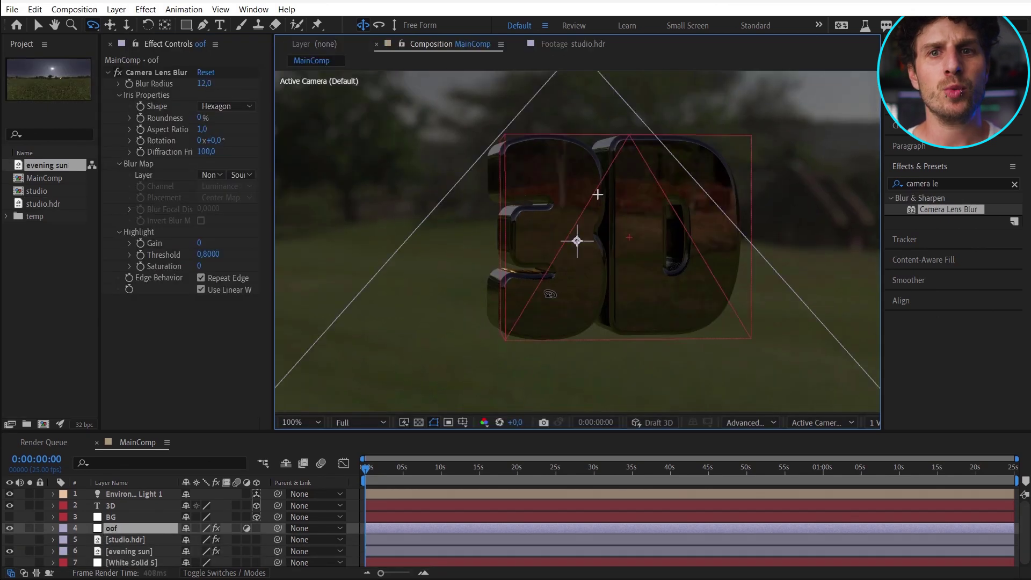
left_click_drag(550, 294, 450, 294)
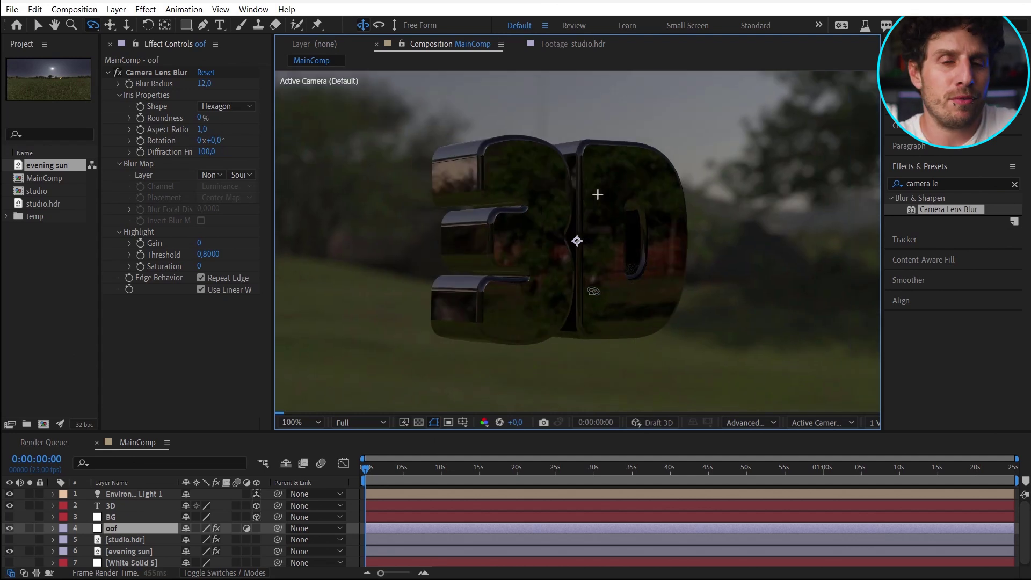
left_click_drag(593, 291, 584, 264)
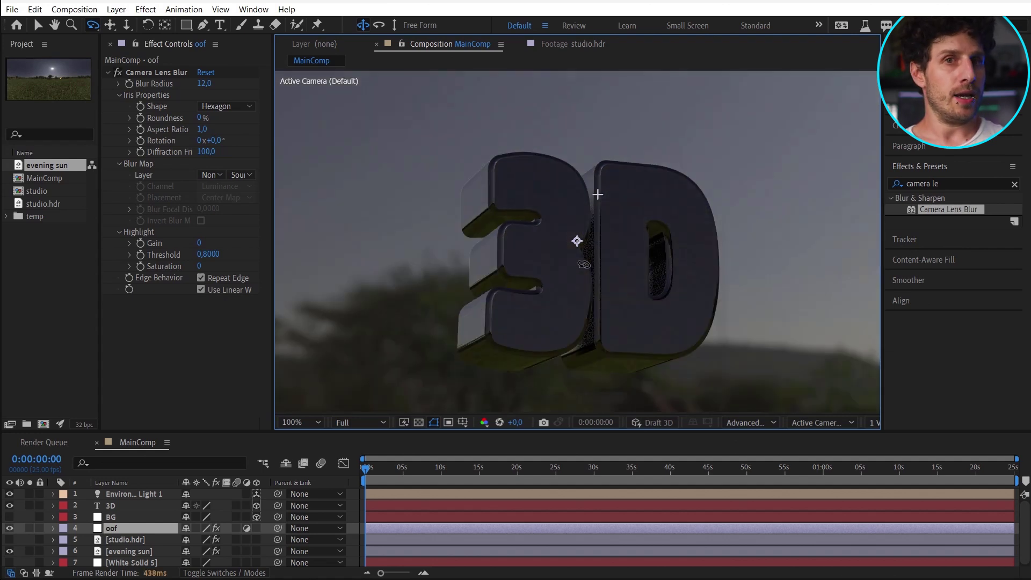
Step: Zoom the viewer out and dolly the camera in toward the 3D text
key("comma")
key("comma")
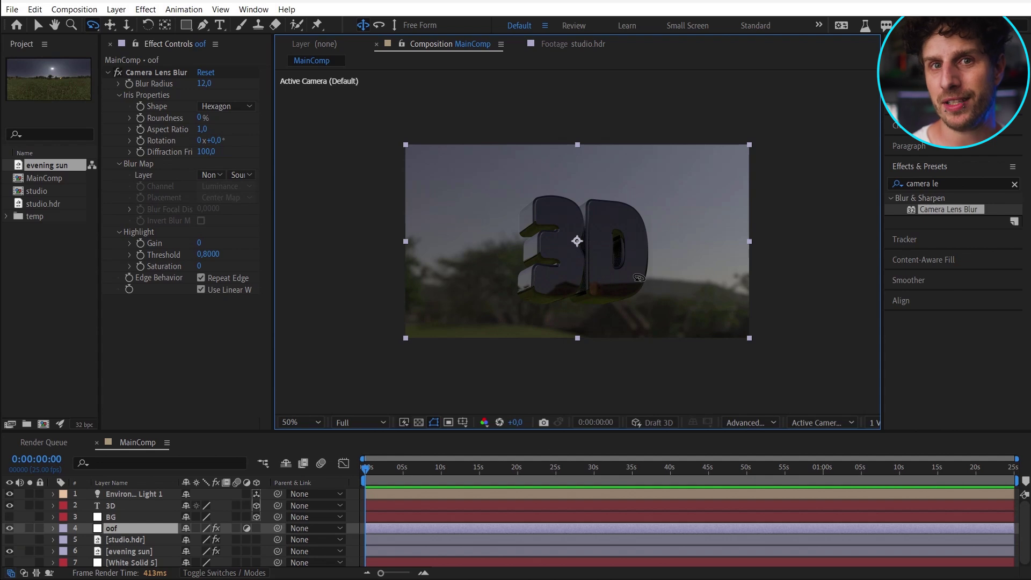
key("c")
key("c")
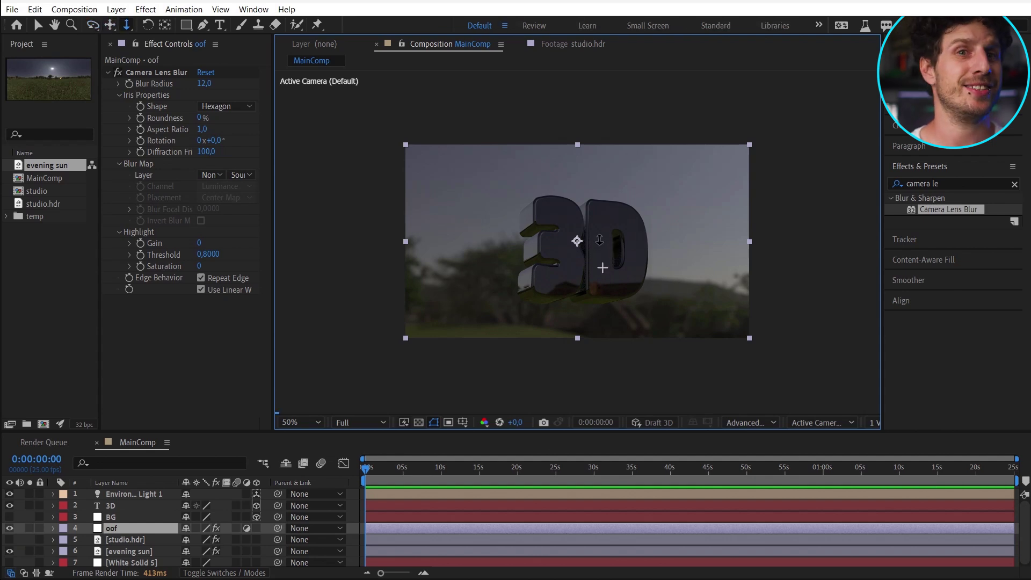
left_click_drag(600, 240, 602, 177)
Step: Enable Draft 3D, zoom the viewer to 25%, and orbit to see the environment beyond the frame
key("c")
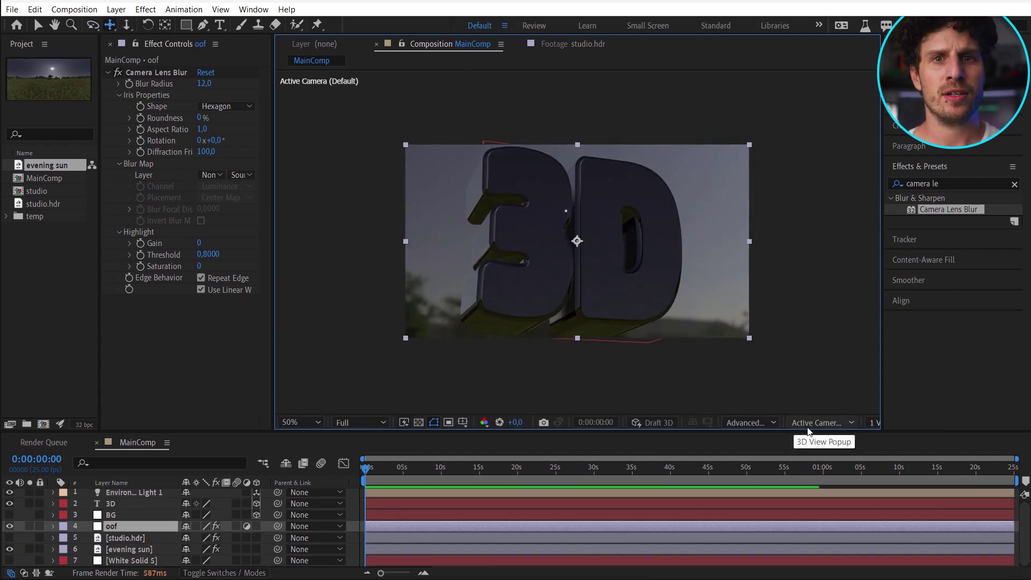
left_click(657, 423)
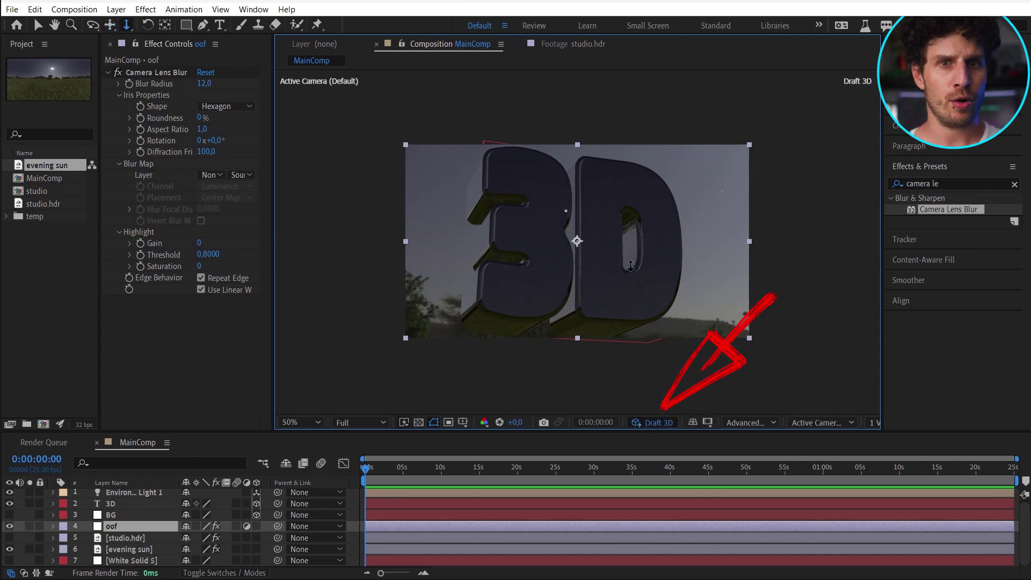
left_click_drag(616, 265, 641, 281)
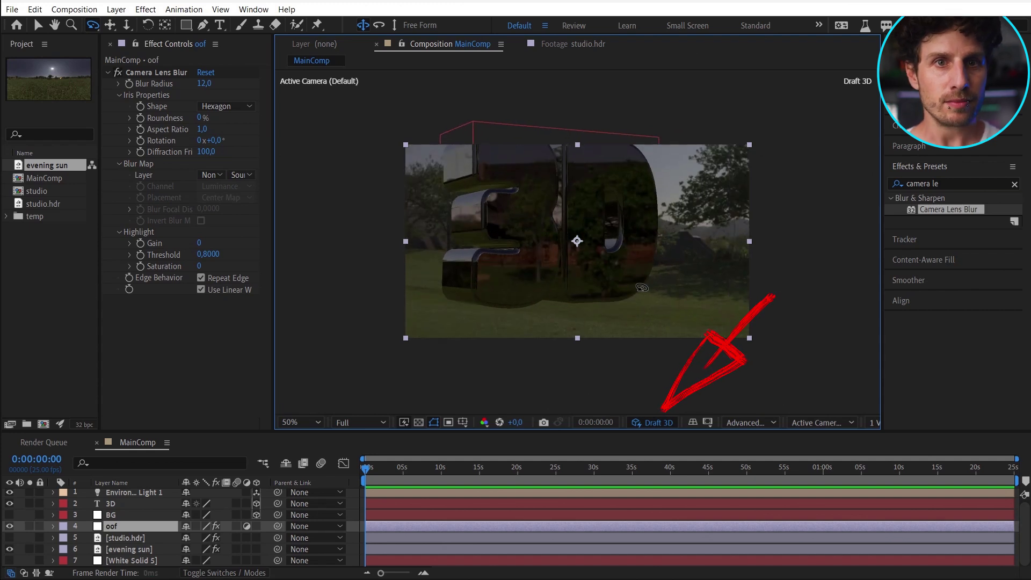
left_click(707, 424)
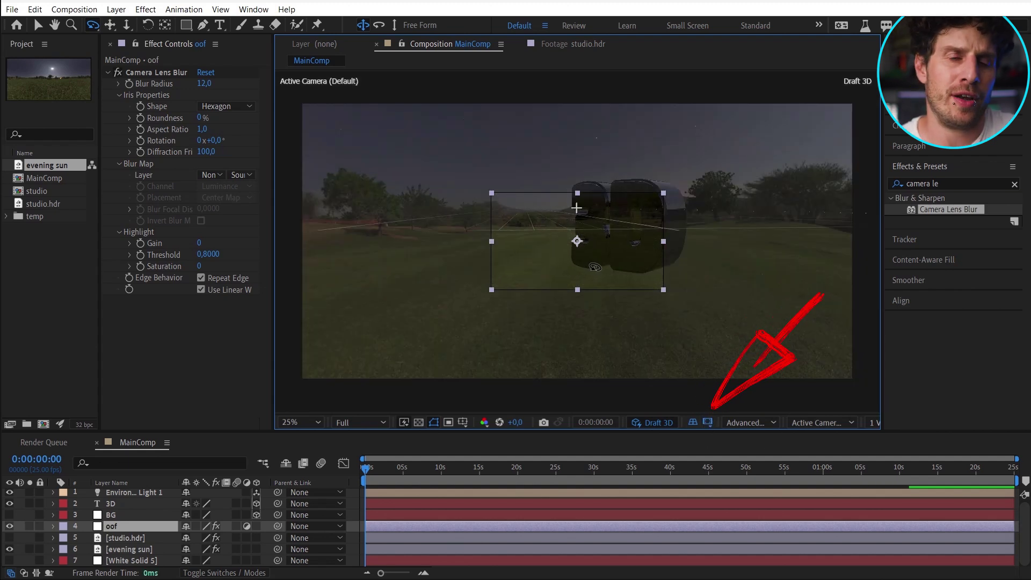
left_click_drag(595, 267, 624, 265)
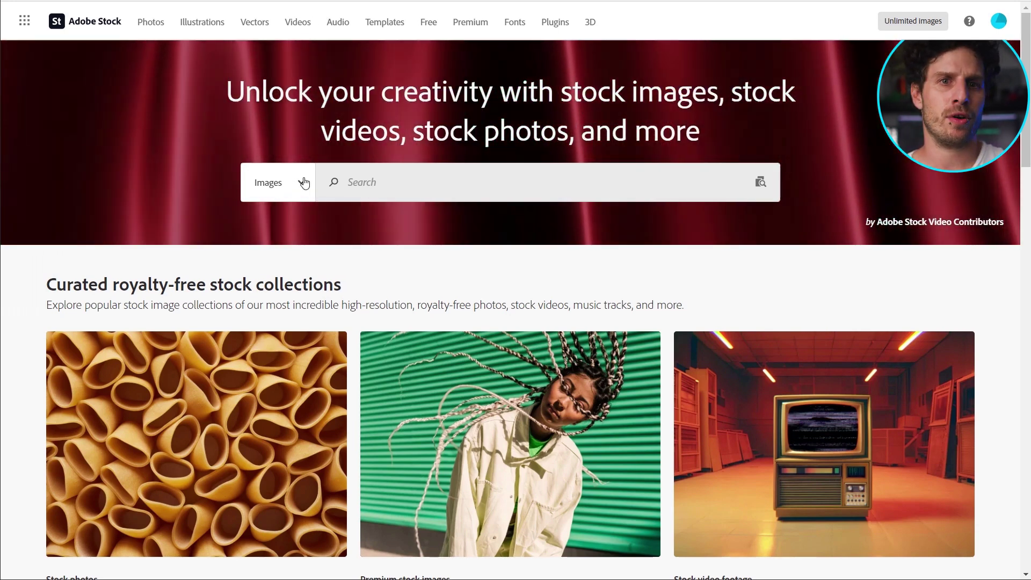
Step: Search Adobe Stock's 3D models for 'vehicle'
left_click(292, 186)
left_click(262, 271)
left_click(388, 174)
type("v")
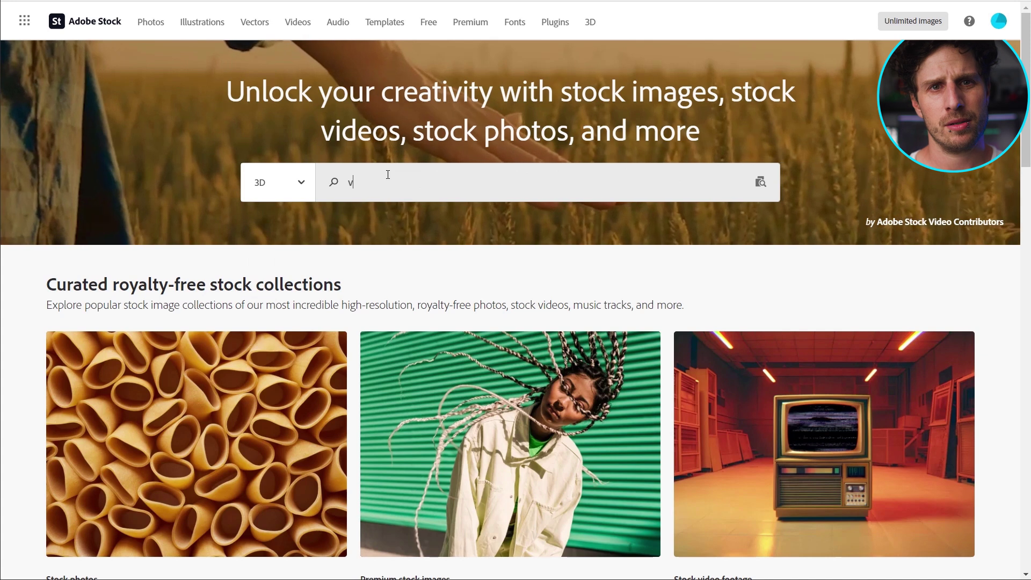
type("ehicle")
key("Return")
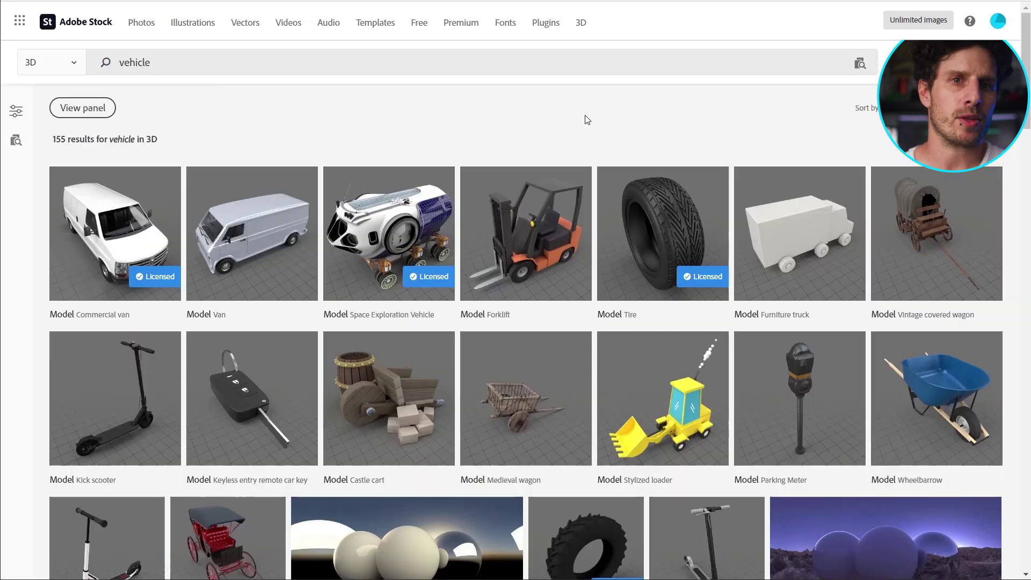
scroll(838, 186, "down", 6)
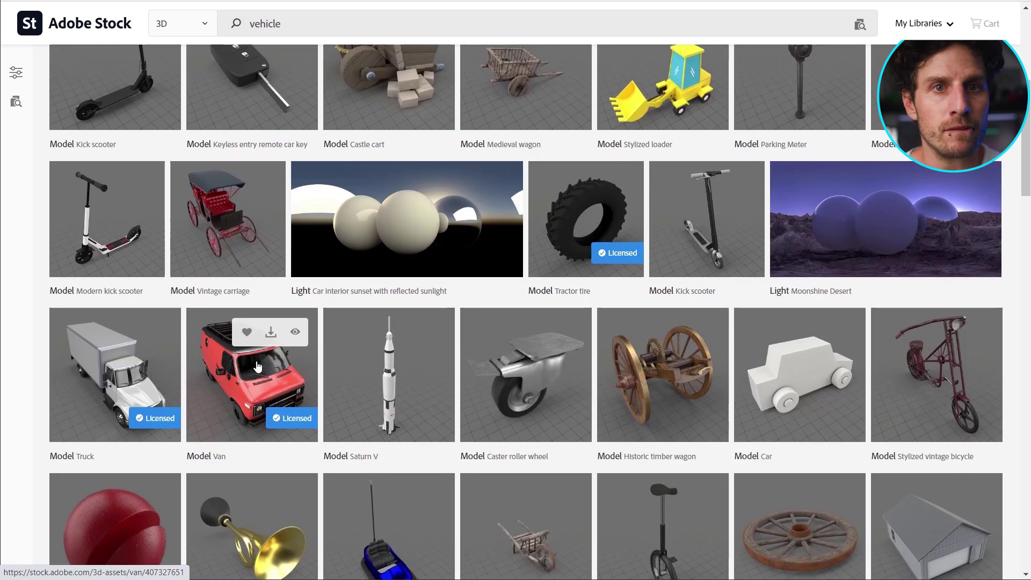
Step: Open the red Van result's large preview, then select van_01.obj for import
left_click(256, 373)
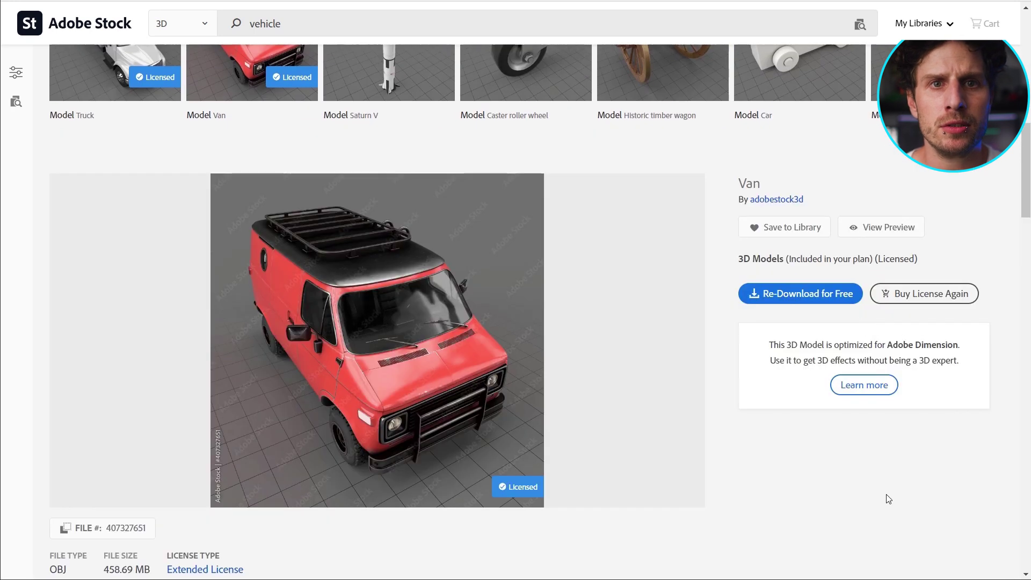
mouse_move(411, 343)
left_click(375, 342)
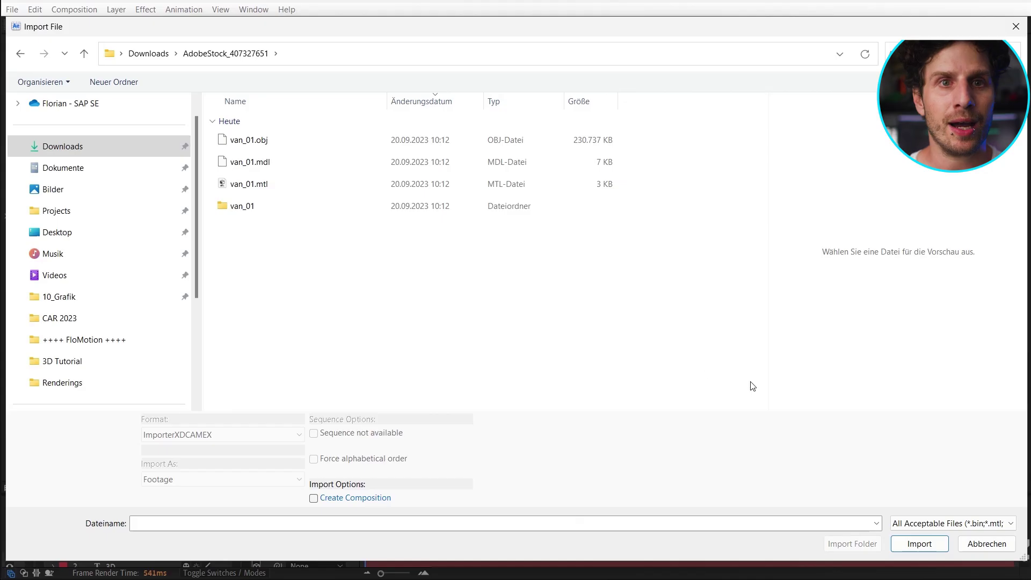
left_click(253, 138)
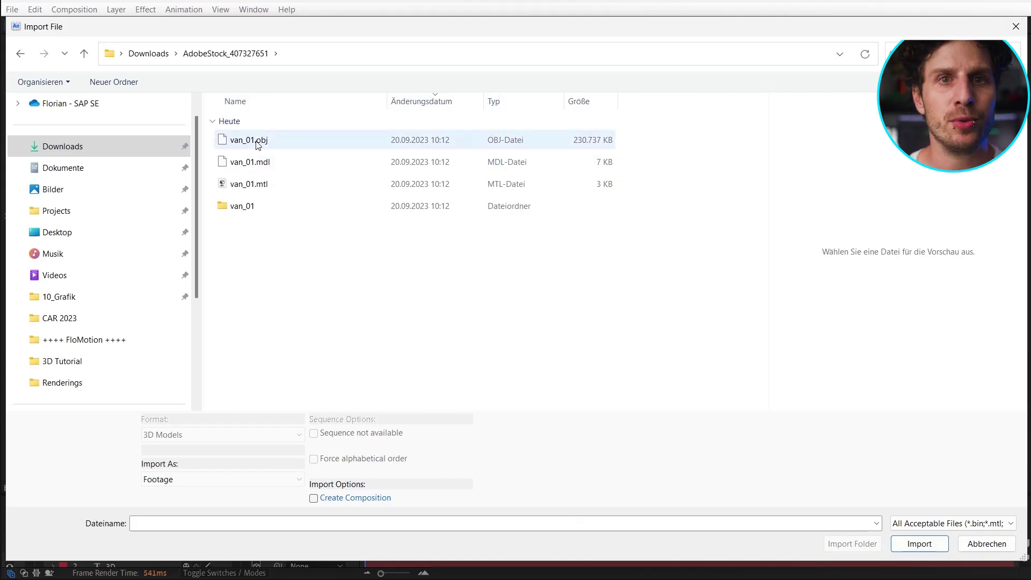
Step: Add van_01.obj to MainComp at comp size, viewed front three-quarter at 50% zoom
left_click(919, 544)
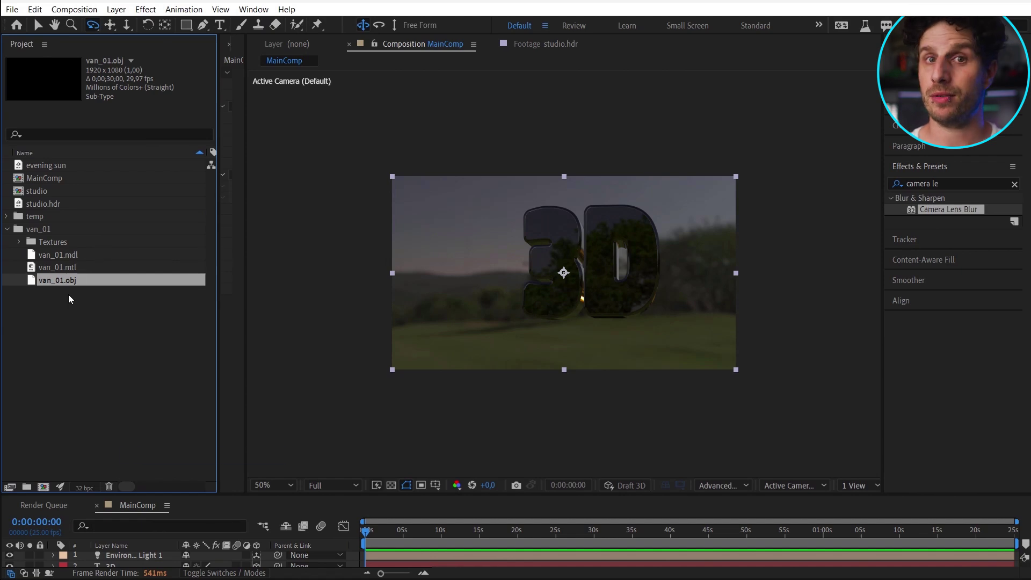
left_click_drag(69, 295, 138, 559)
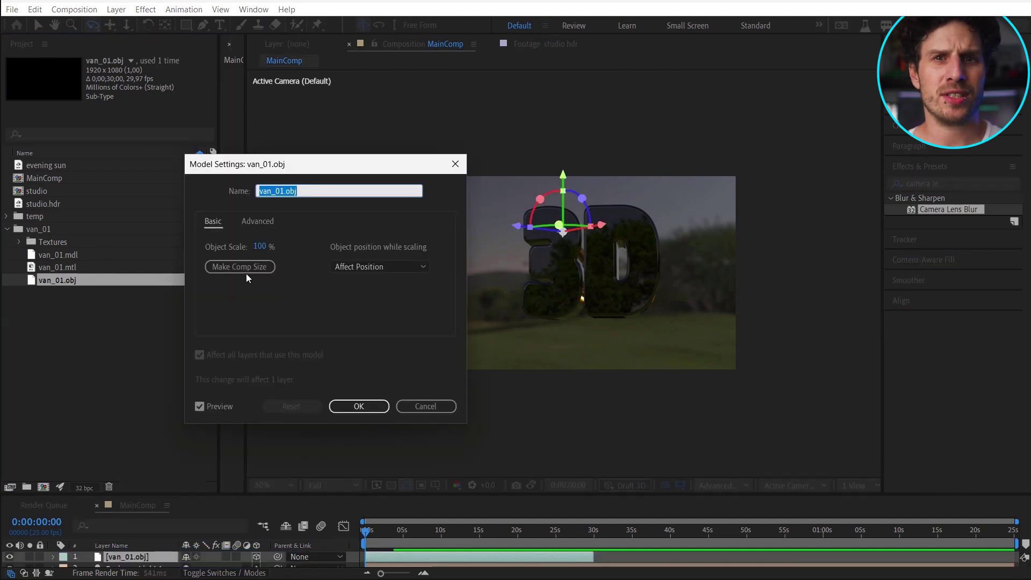
left_click(246, 265)
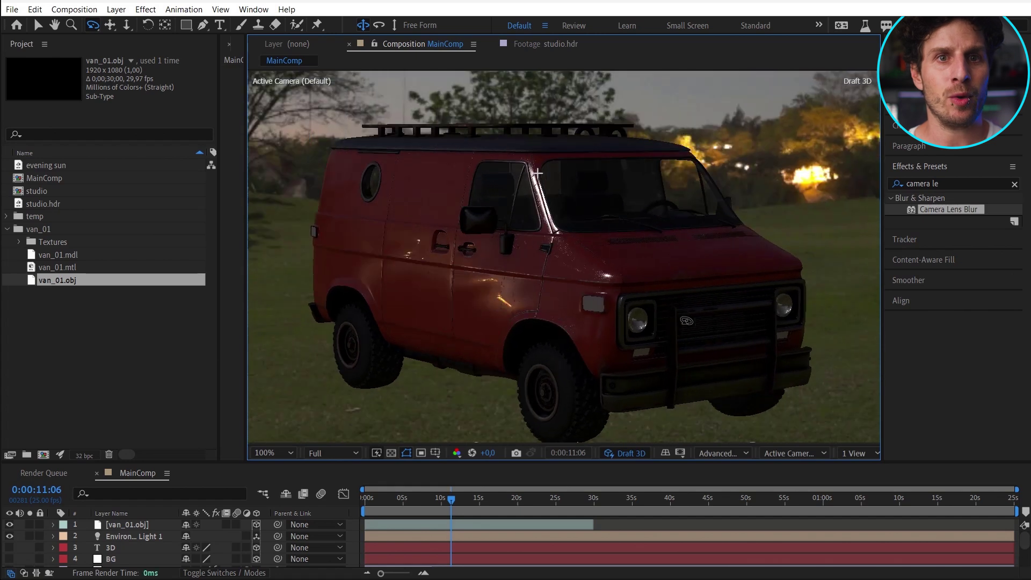
key("KP_3")
key("comma")
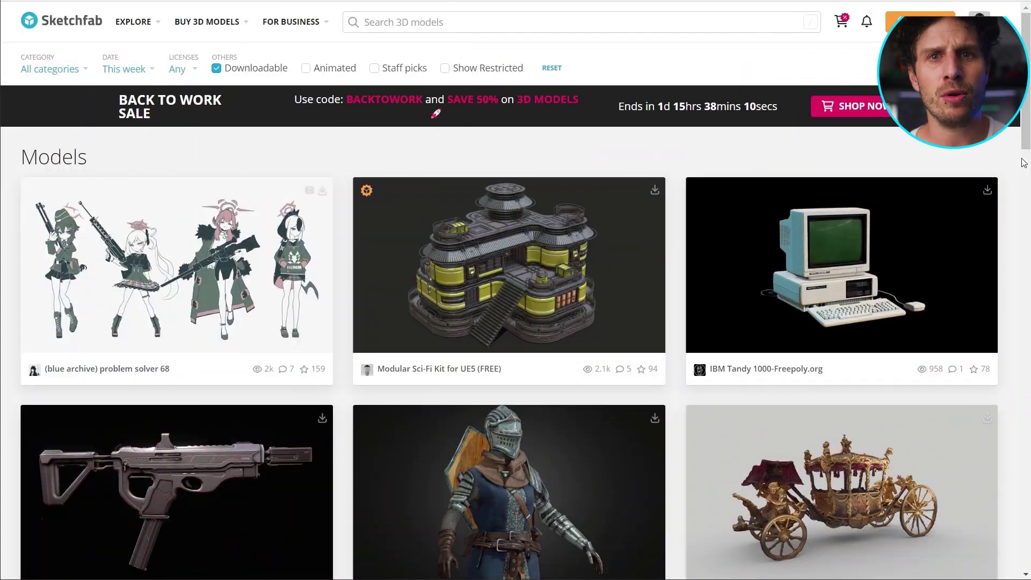
Step: Open the IBM Tandy 1000 model page on Sketchfab
left_click(838, 268)
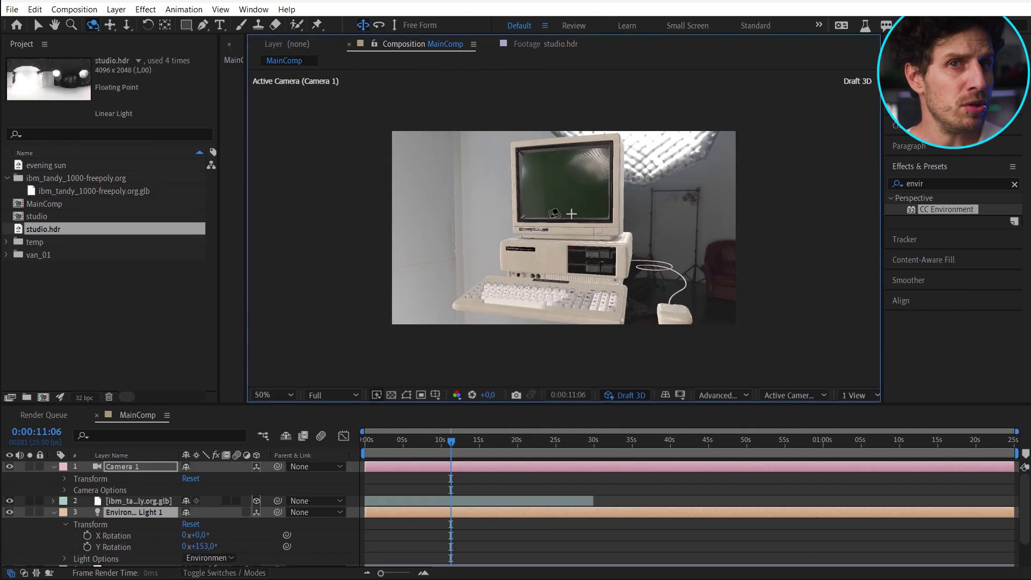
Step: Orbit the view around the Tandy 1000 retro computer model
left_click_drag(538, 209, 634, 215)
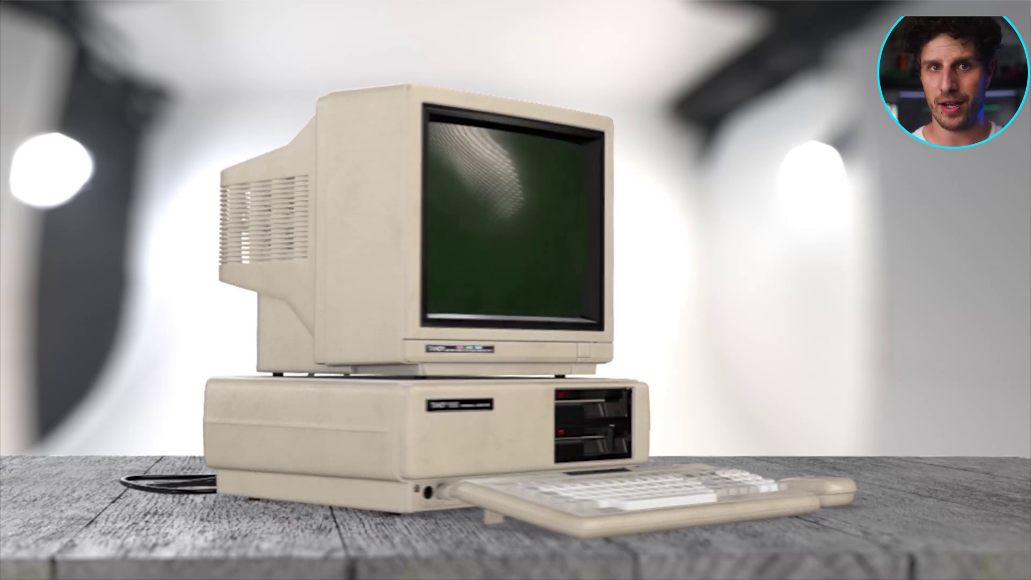